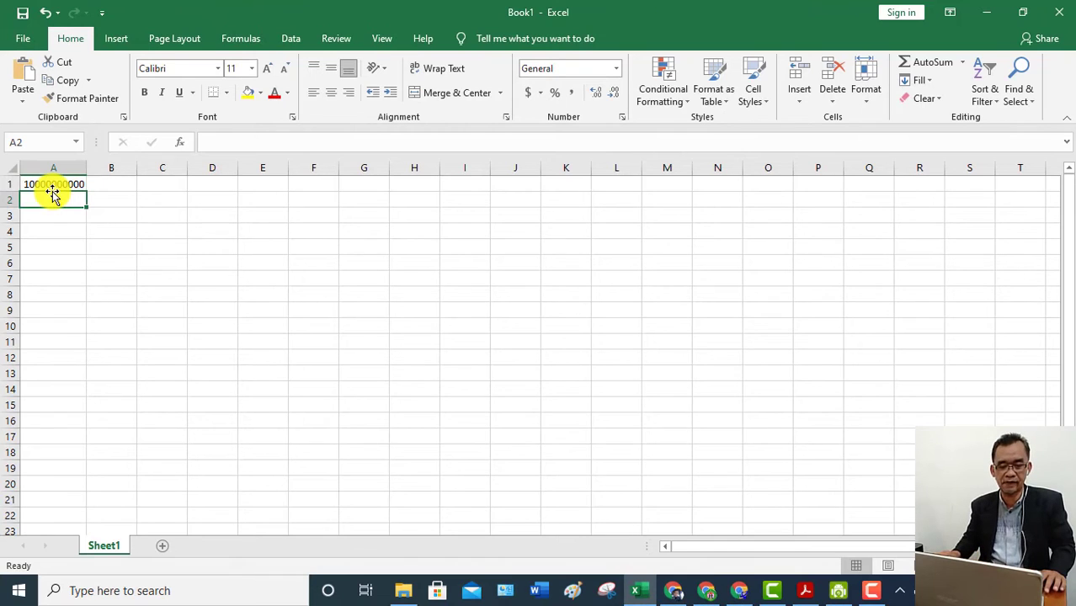
- Apply the Comma Style number format to the whole of column A
{"action": "left_click", "coordinate": [118, 244]}
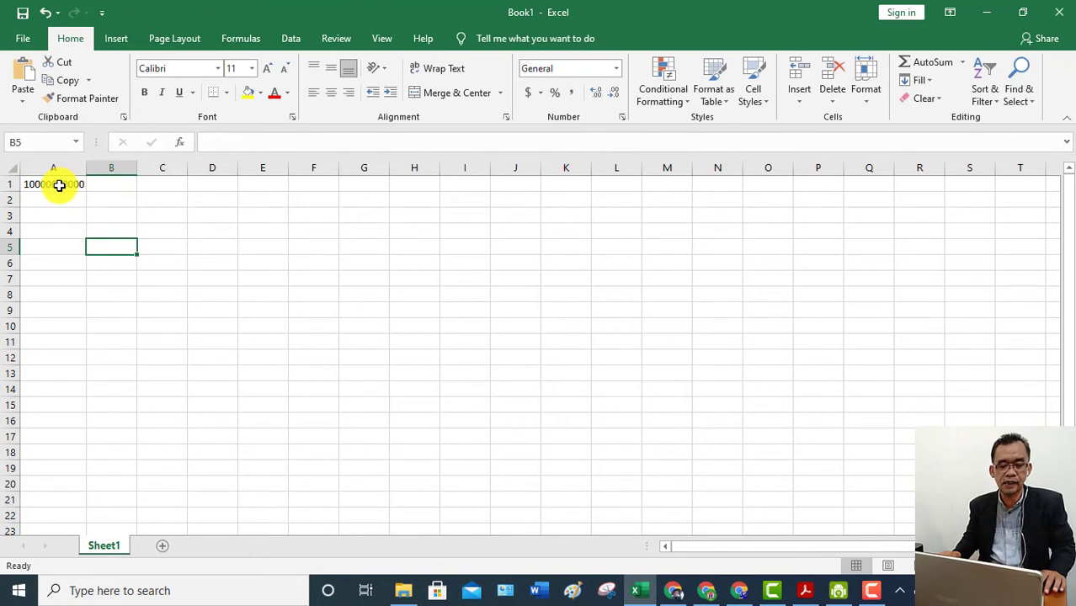
{"action": "left_click", "coordinate": [54, 168]}
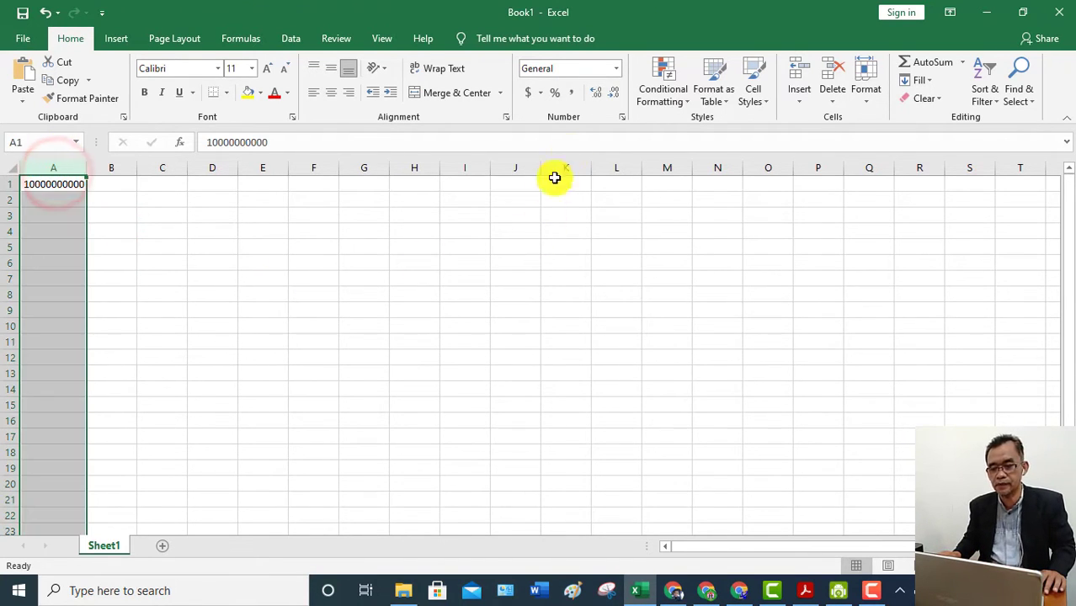
{"action": "left_click", "coordinate": [575, 99]}
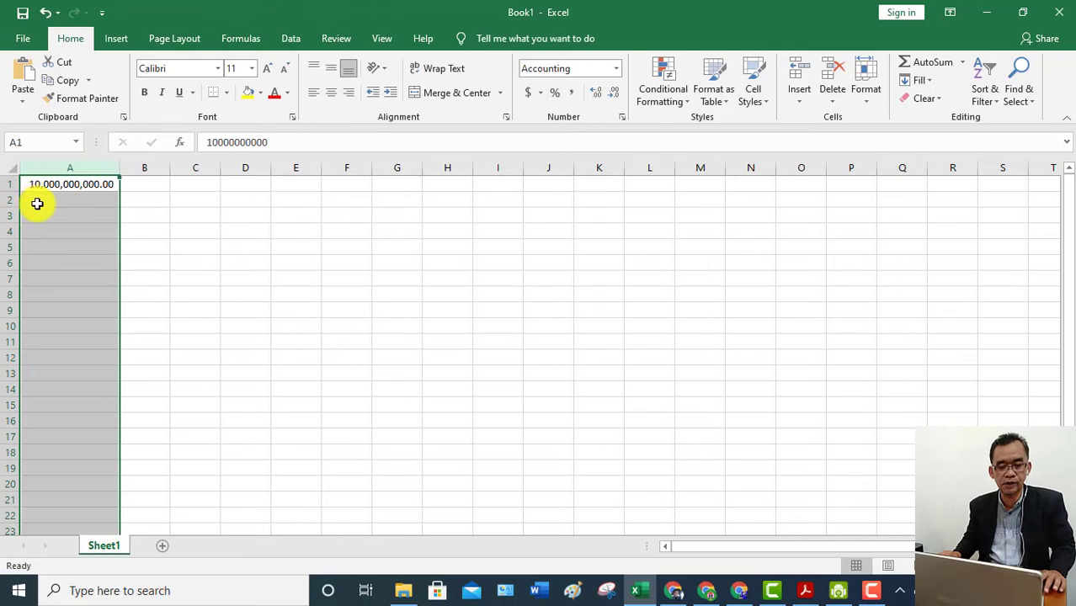
- Enter the number 1000 in cell A2
{"action": "left_click", "coordinate": [88, 203]}
{"action": "left_click", "coordinate": [64, 204]}
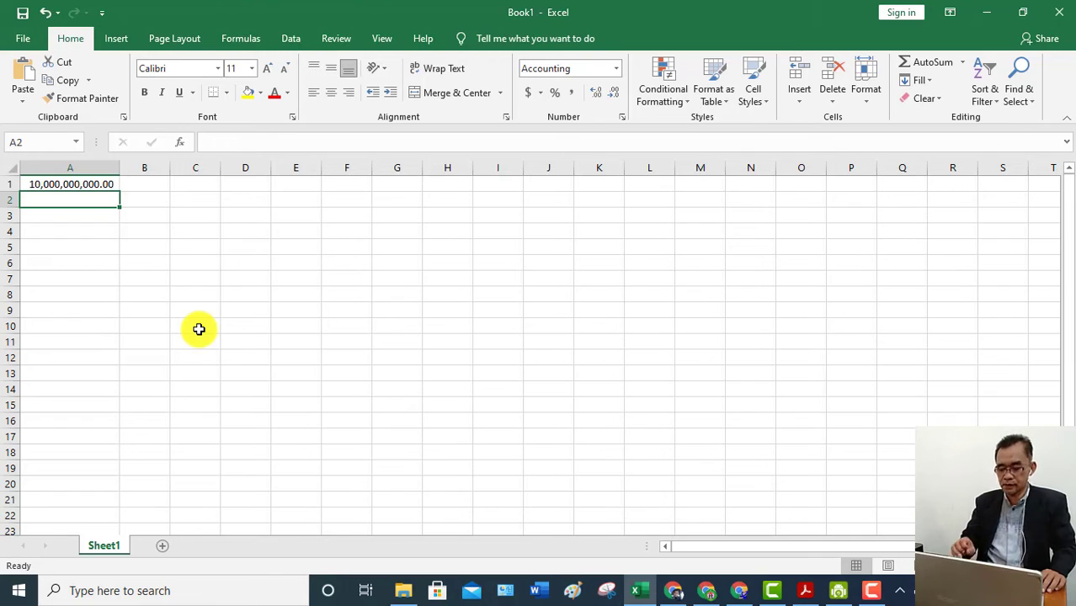
{"action": "type", "text": "1"}
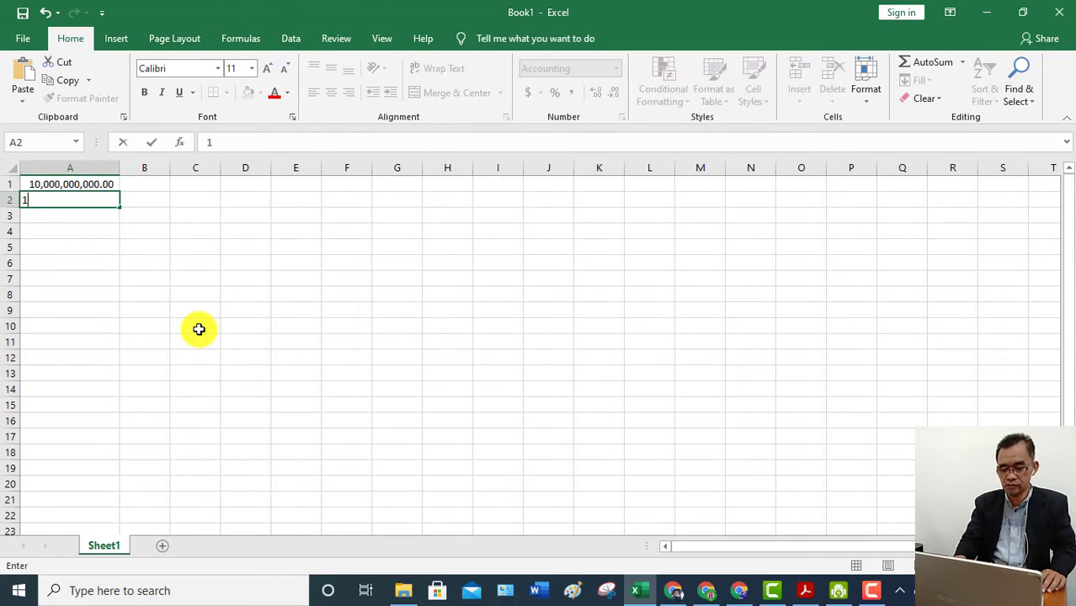
{"action": "type", "text": "000"}
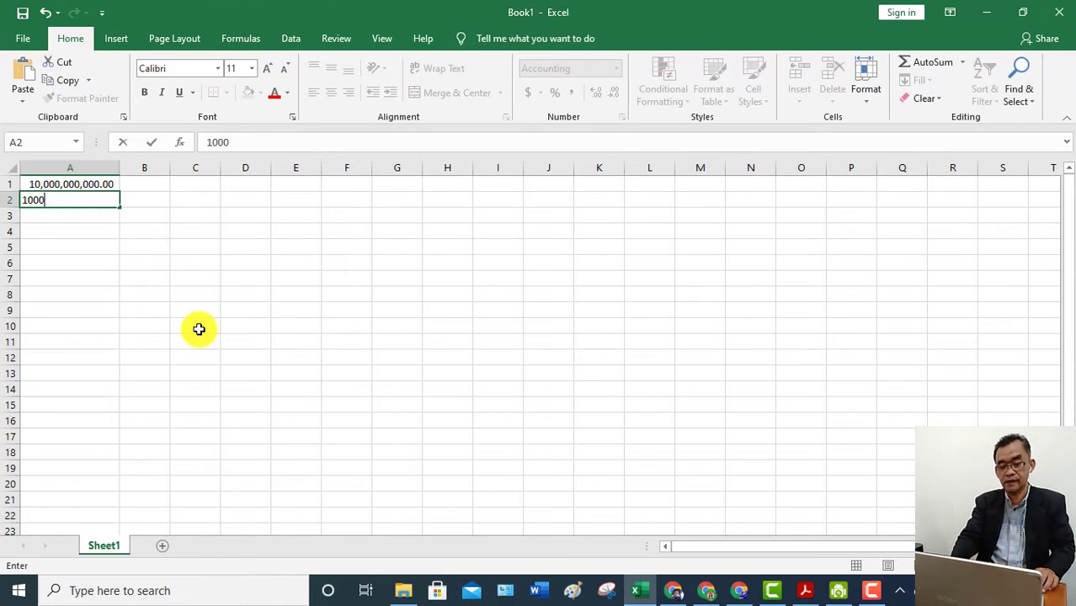
{"action": "key", "text": "Return"}
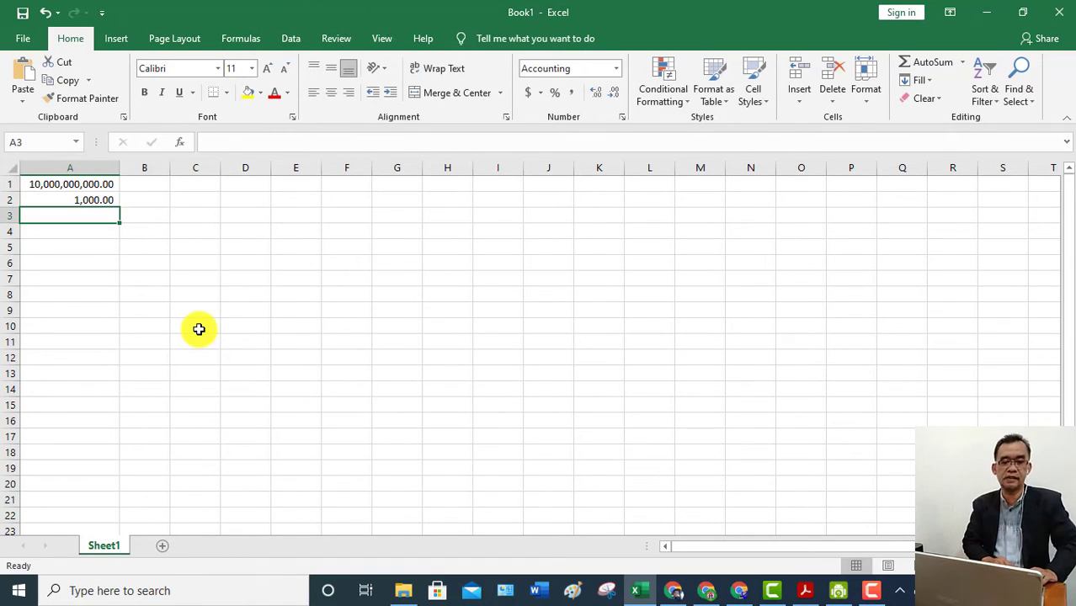
- Enter 10000 in cell A3 and 100000 in cell A4
{"action": "type", "text": "10"}
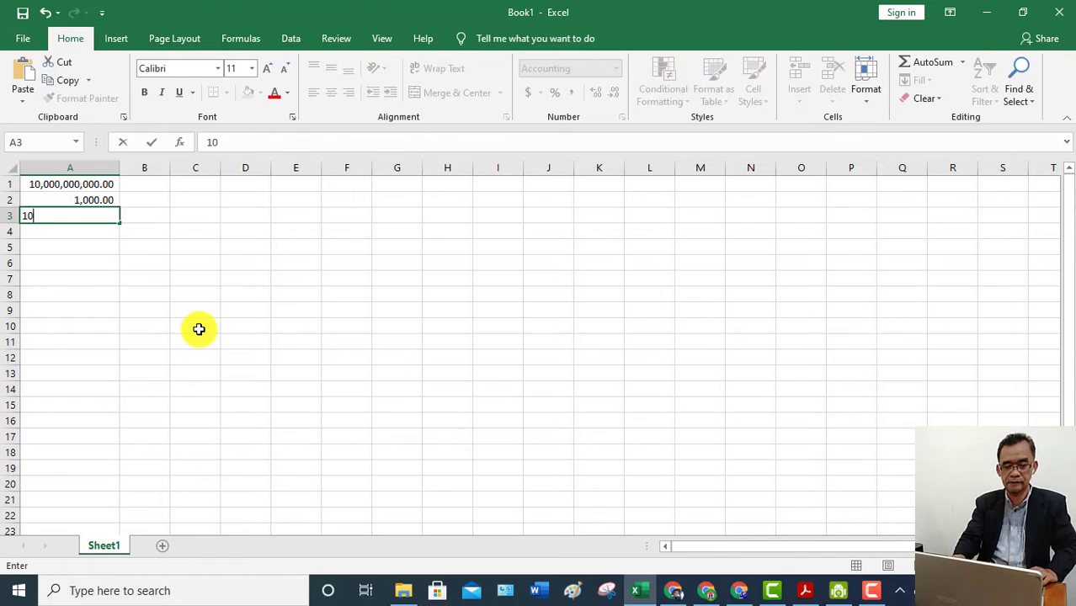
{"action": "type", "text": "0000"}
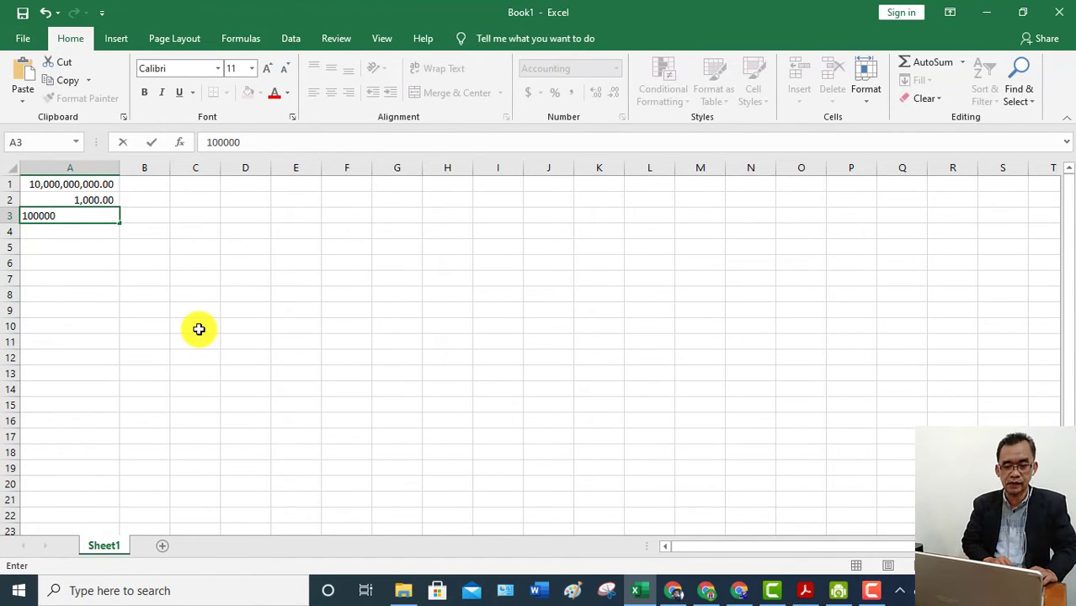
{"action": "key", "text": "BackSpace"}
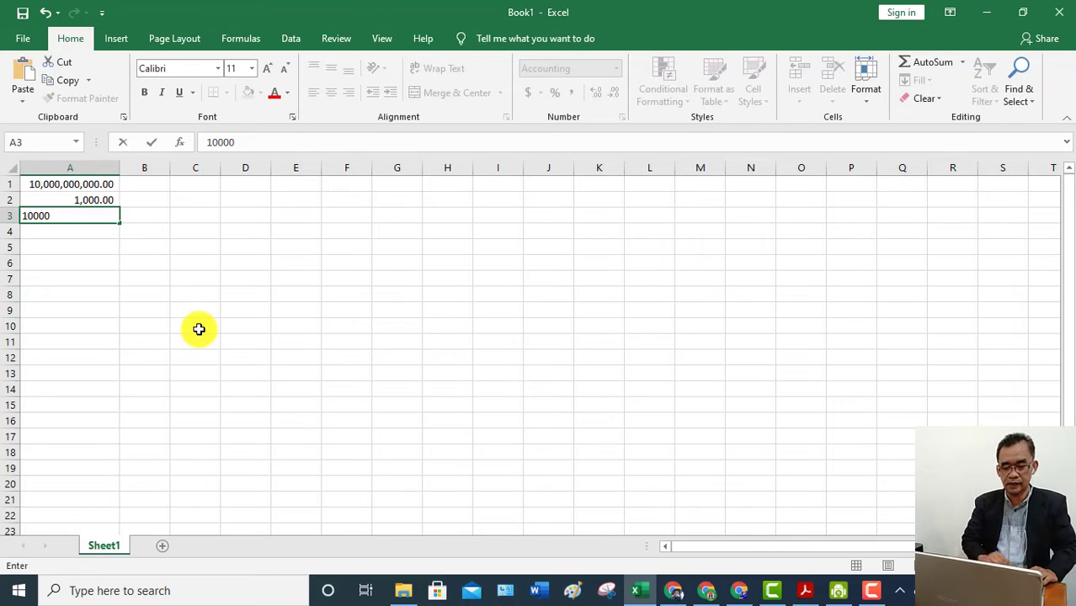
{"action": "key", "text": "Return"}
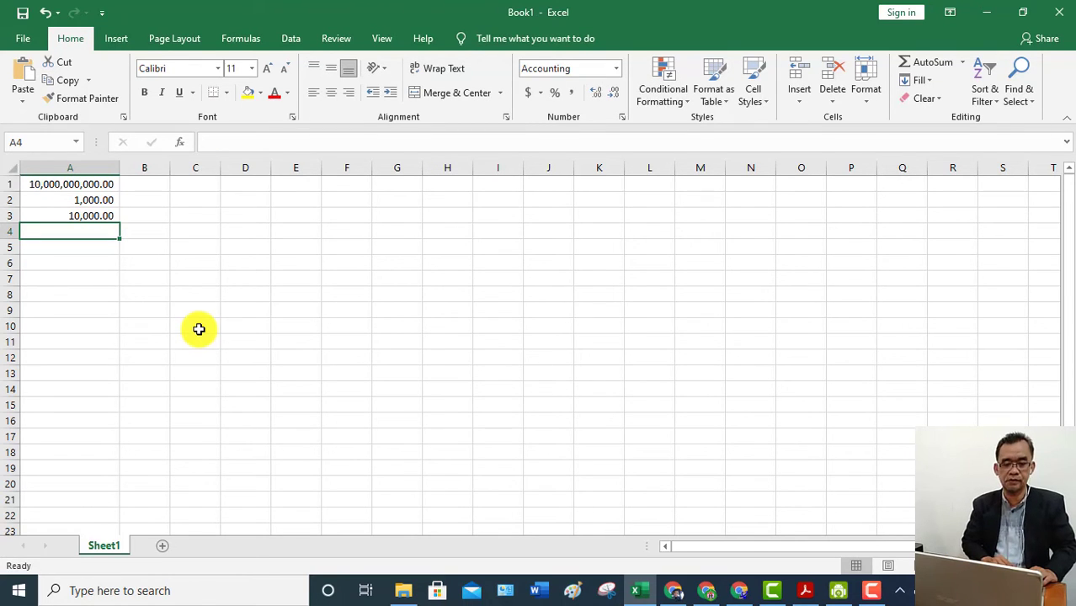
{"action": "type", "text": "1"}
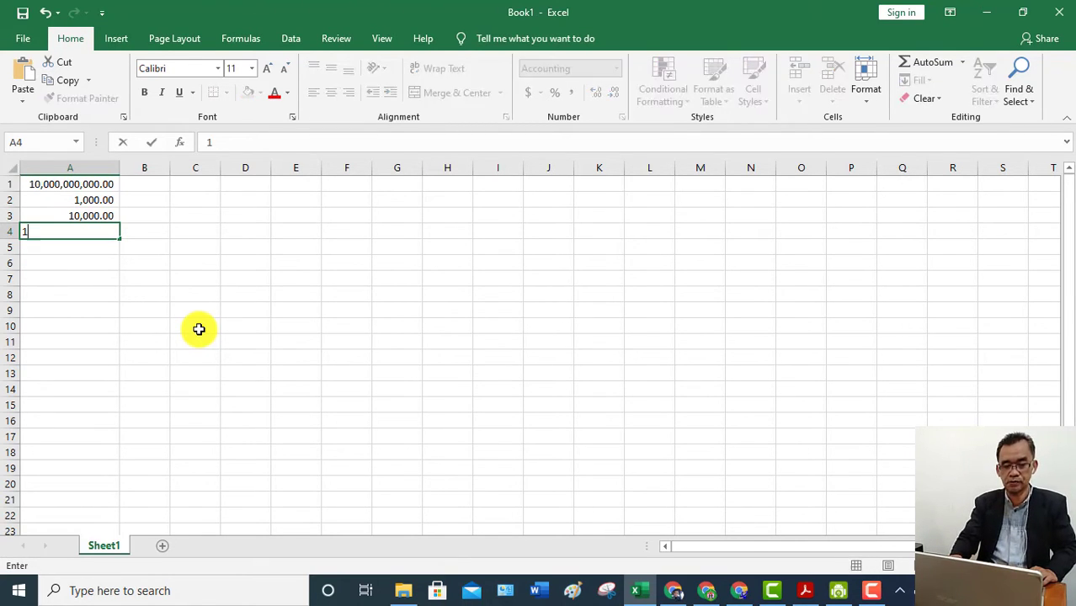
{"action": "type", "text": "00"}
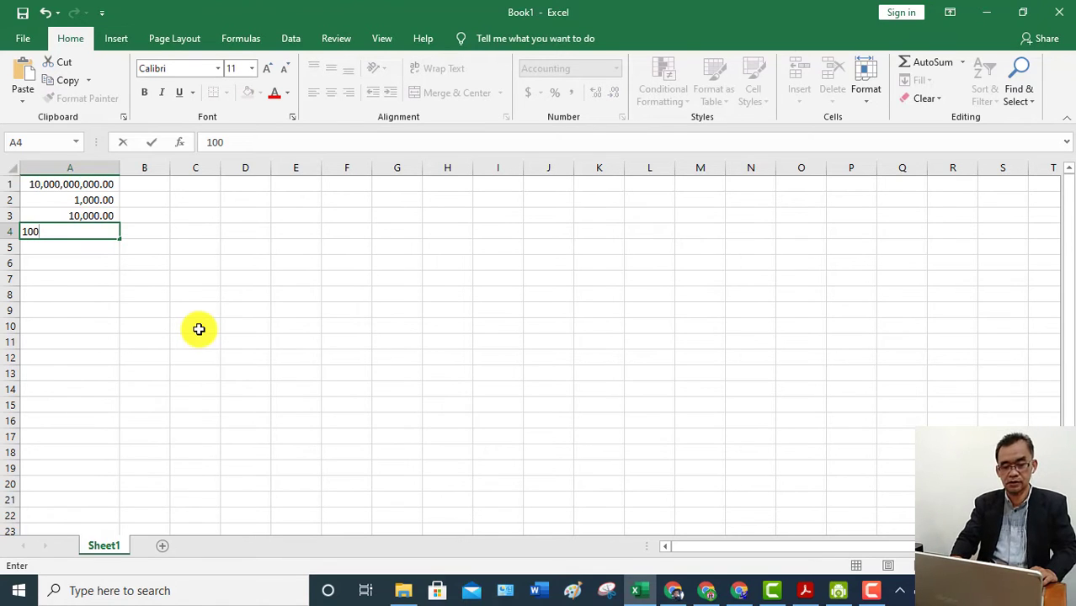
{"action": "type", "text": ",000"}
{"action": "key", "text": "Return"}
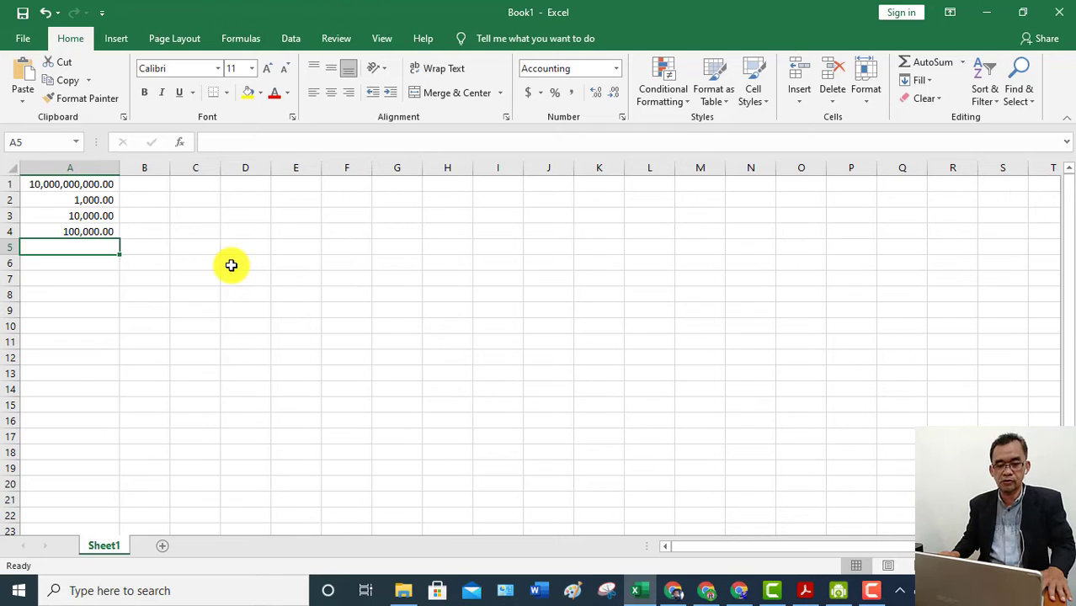
- Apply the Comma Style number format to the whole of column B
{"action": "left_click", "coordinate": [146, 168]}
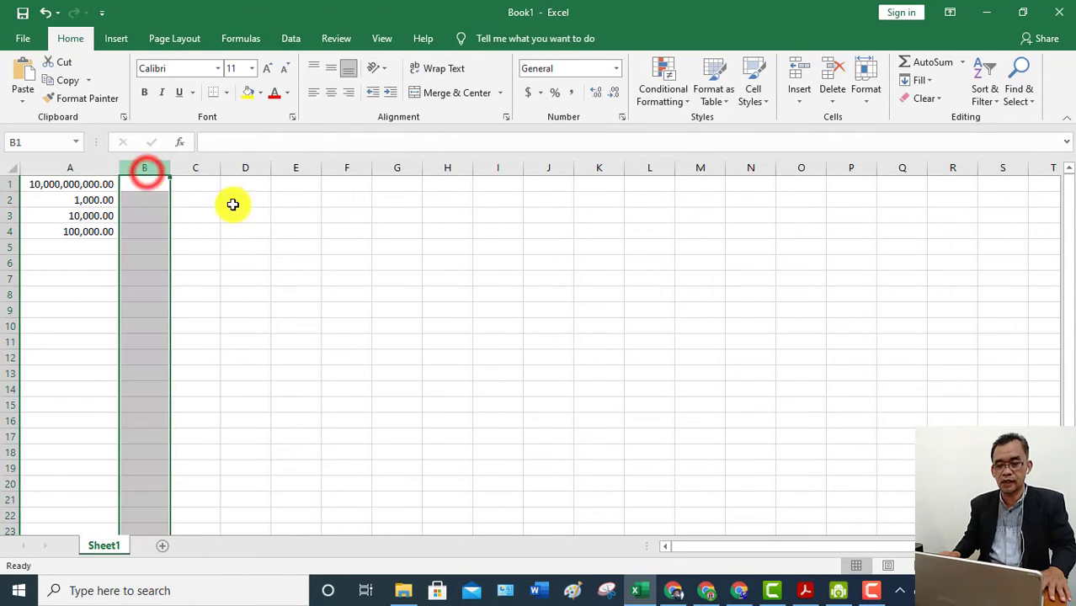
{"action": "left_click", "coordinate": [568, 95]}
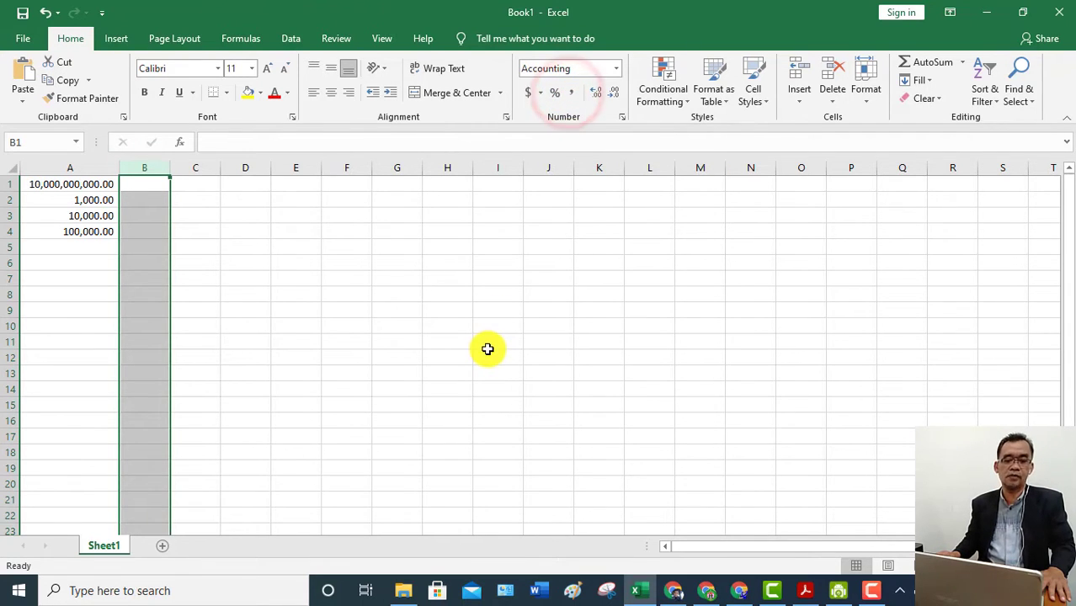
{"action": "left_click", "coordinate": [222, 337]}
- Enter 1000 in cell B1 and 10000 in cell B2
{"action": "left_click", "coordinate": [148, 185]}
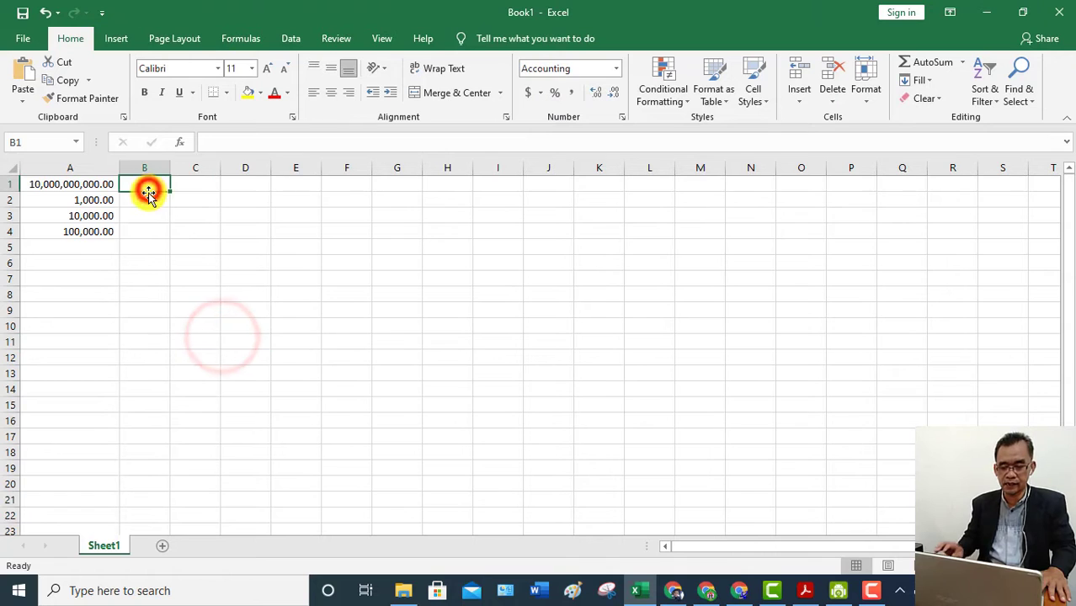
{"action": "type", "text": "1000"}
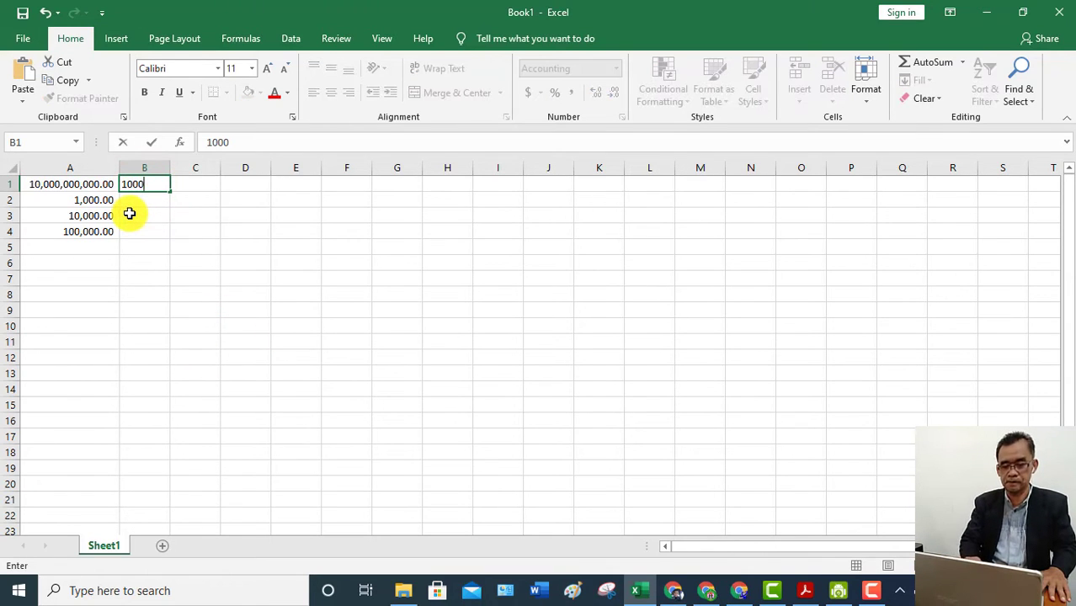
{"action": "key", "text": "Return"}
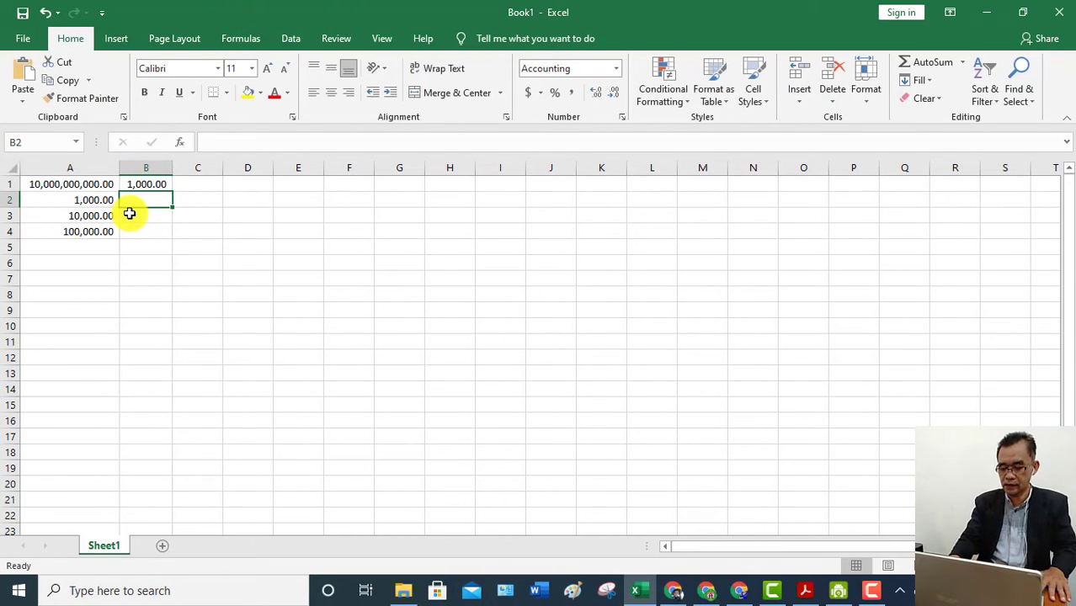
{"action": "type", "text": "10"}
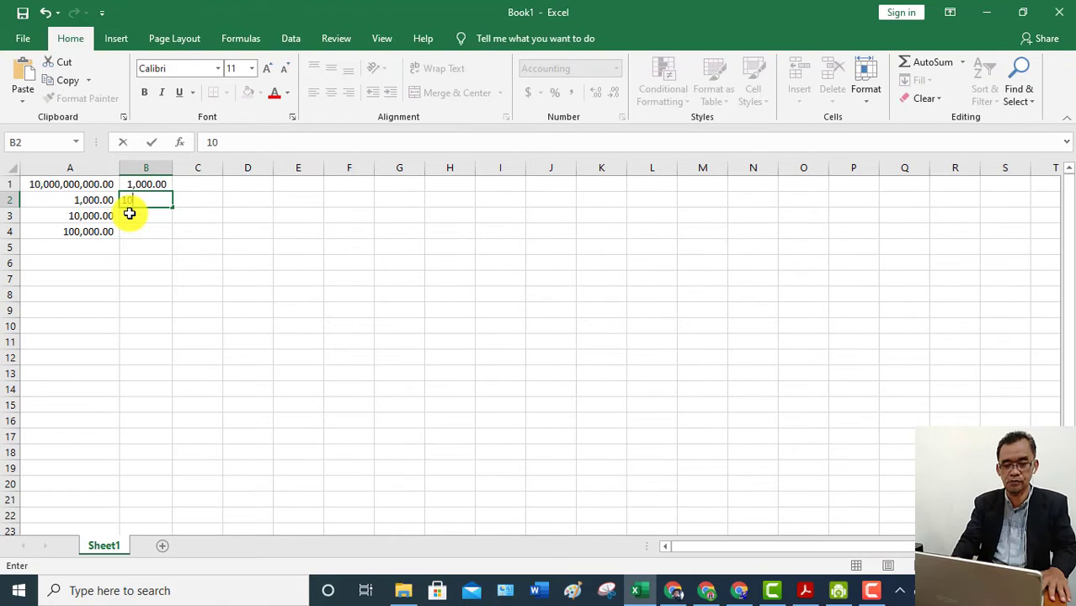
{"action": "type", "text": ",0000"}
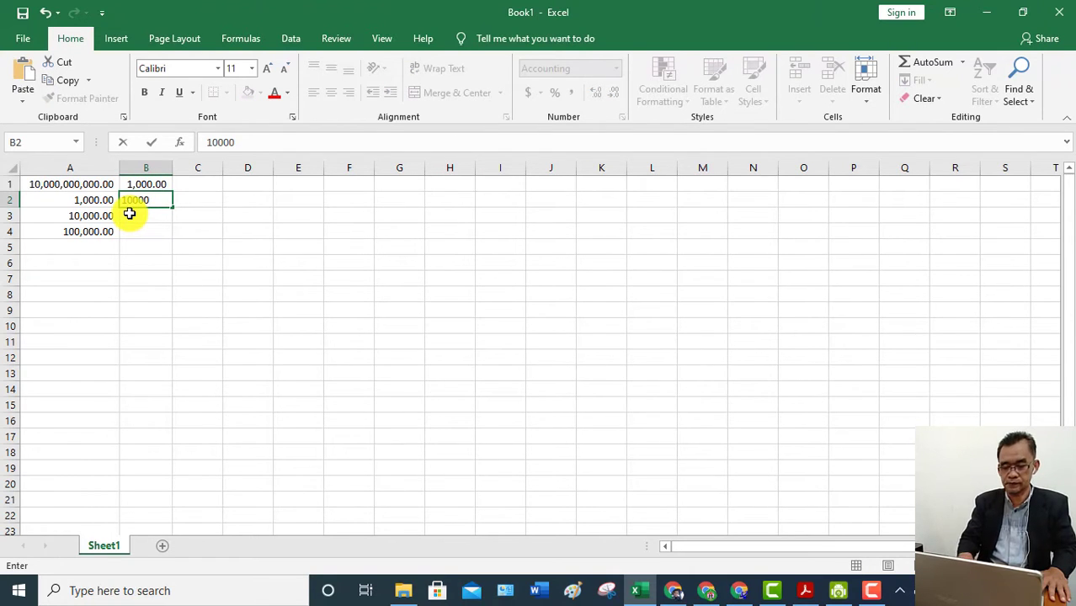
{"action": "key", "text": "Return"}
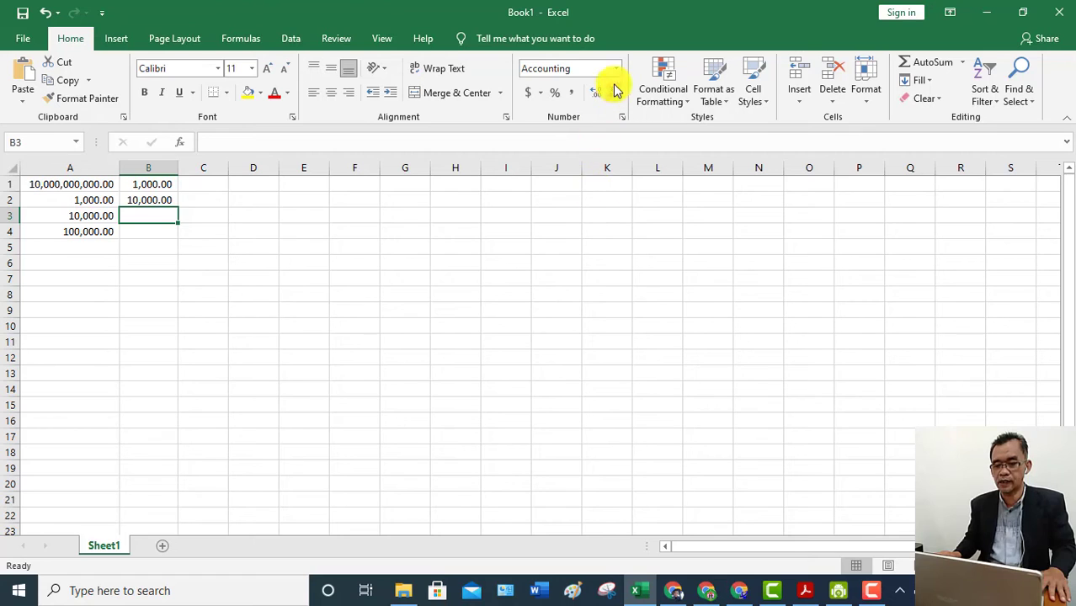
- Format column C with the Number category, 0 decimal places and the 1000 separator
{"action": "left_click", "coordinate": [205, 166]}
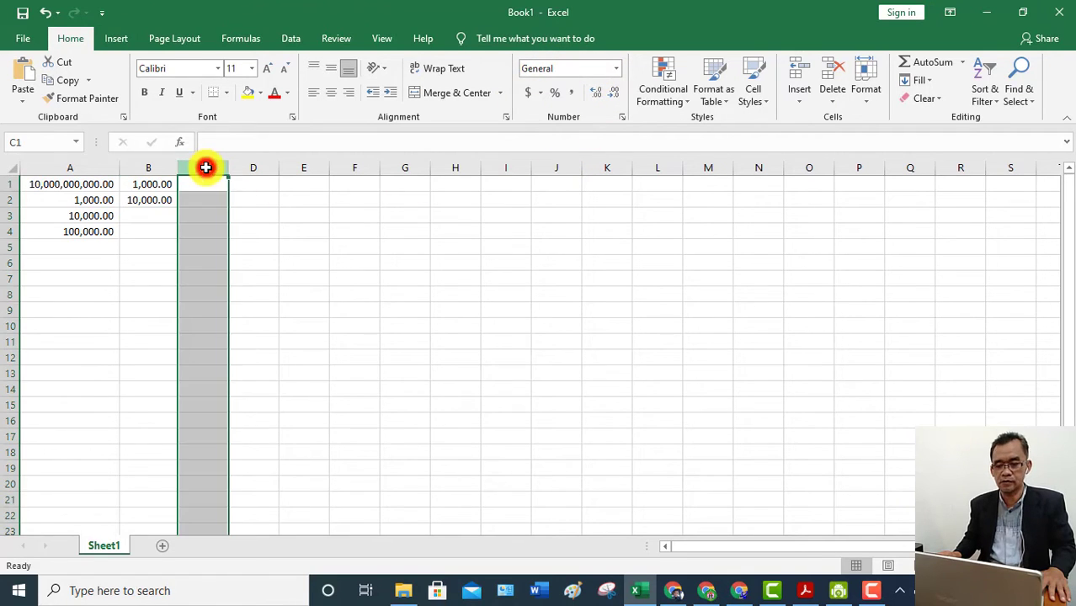
{"action": "left_click", "coordinate": [623, 118]}
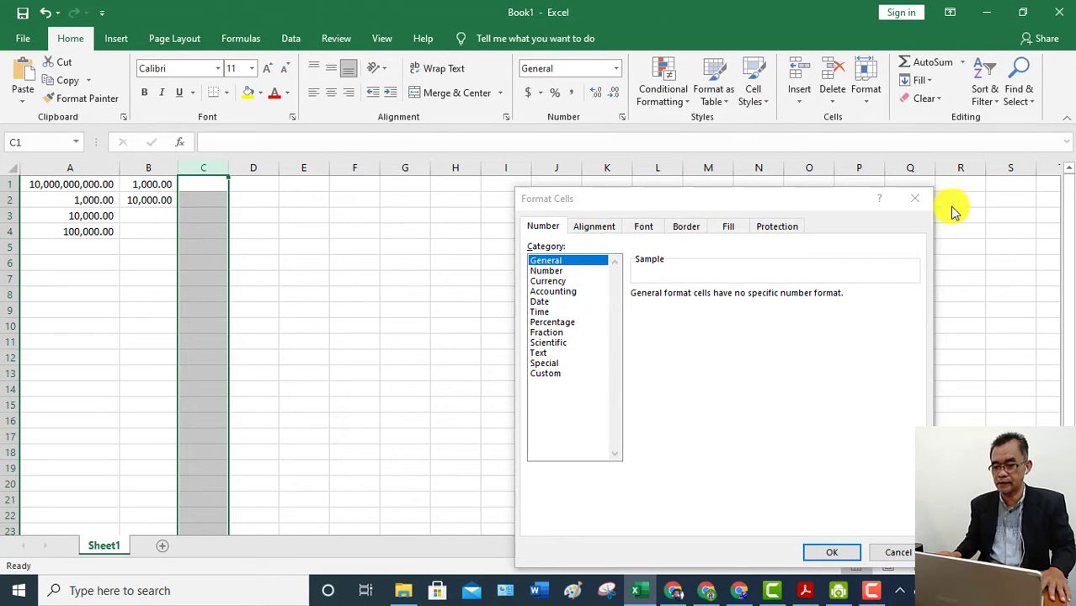
{"action": "left_click", "coordinate": [918, 205]}
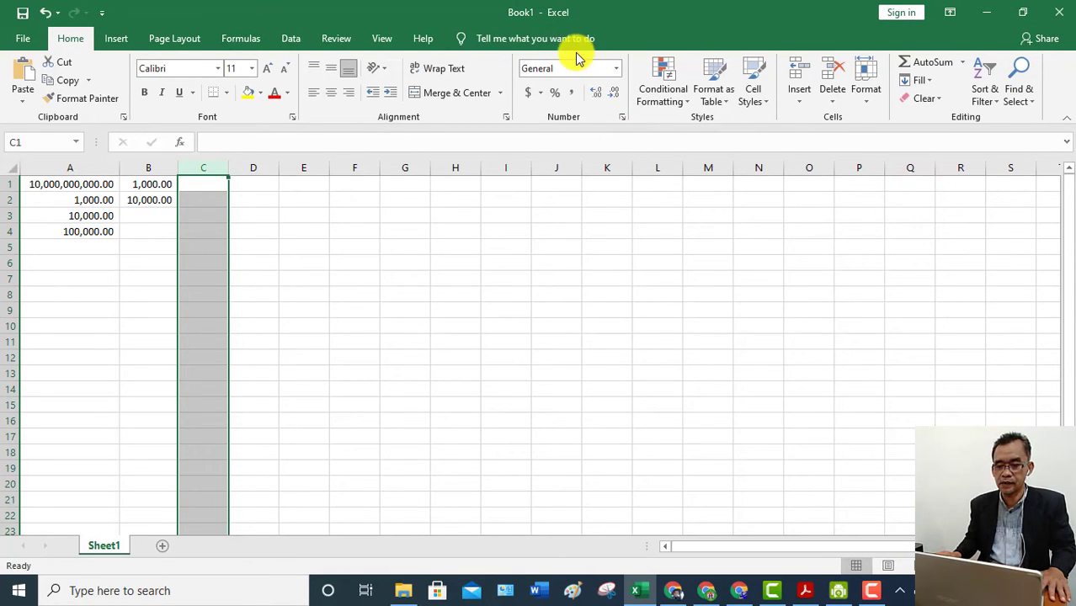
{"action": "left_click", "coordinate": [622, 117]}
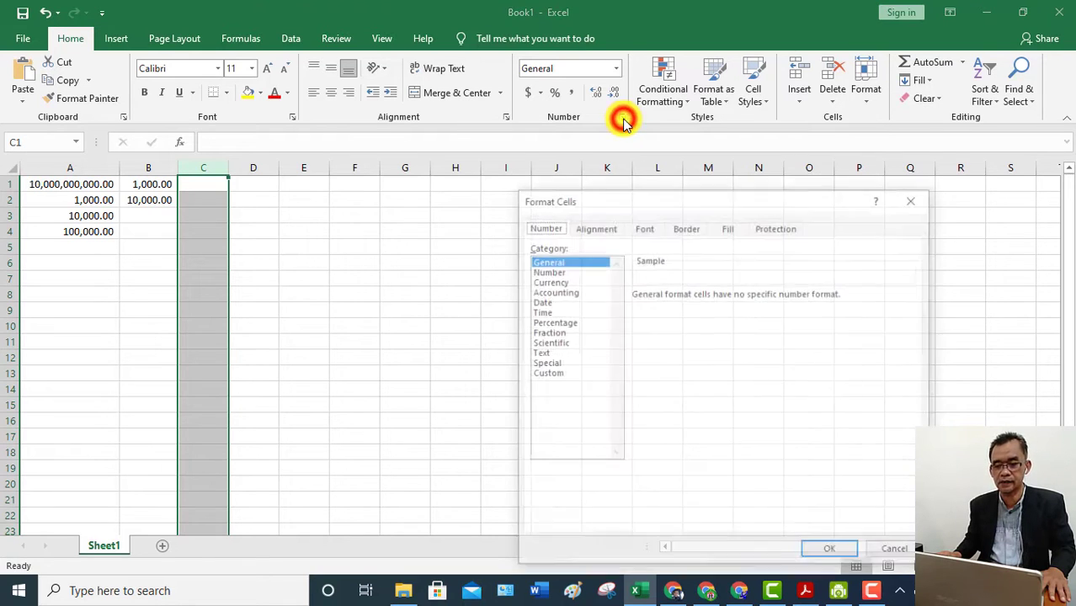
{"action": "left_click", "coordinate": [531, 270]}
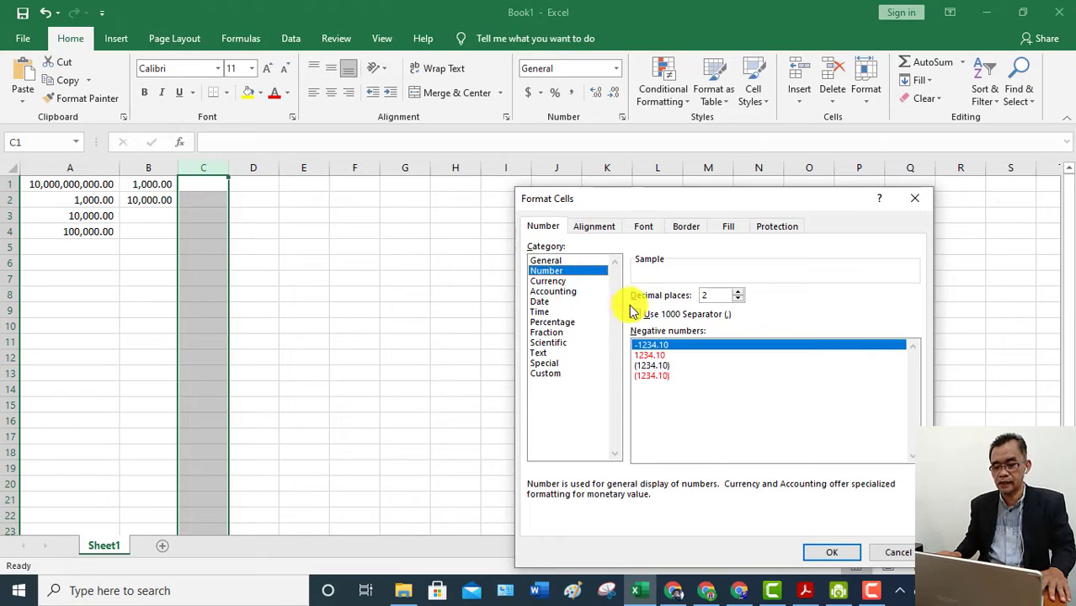
{"action": "double_click", "coordinate": [715, 291]}
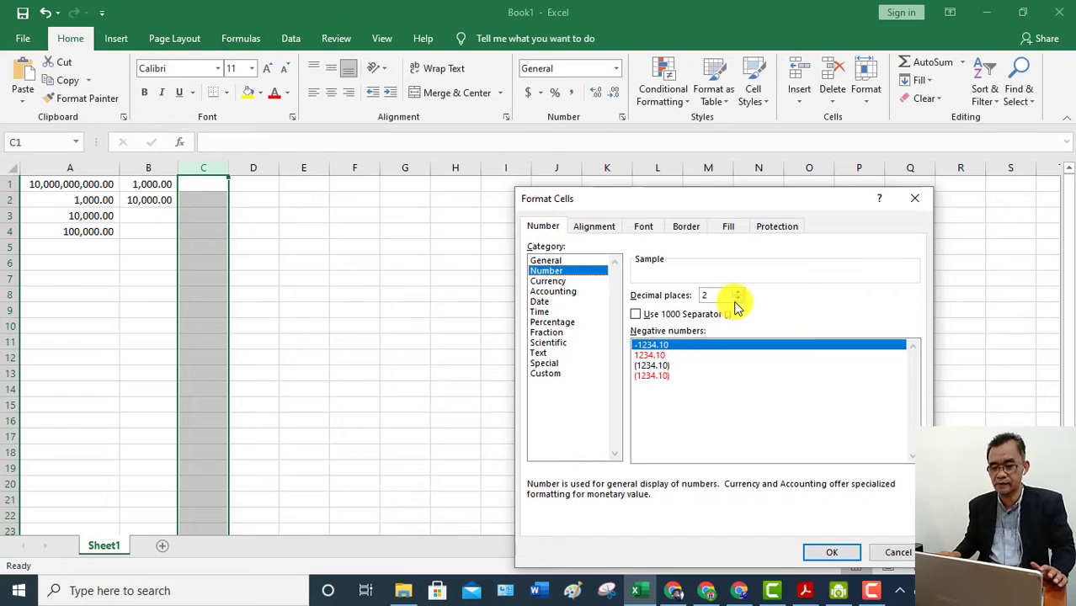
{"action": "left_click", "coordinate": [737, 298]}
{"action": "left_click", "coordinate": [737, 299]}
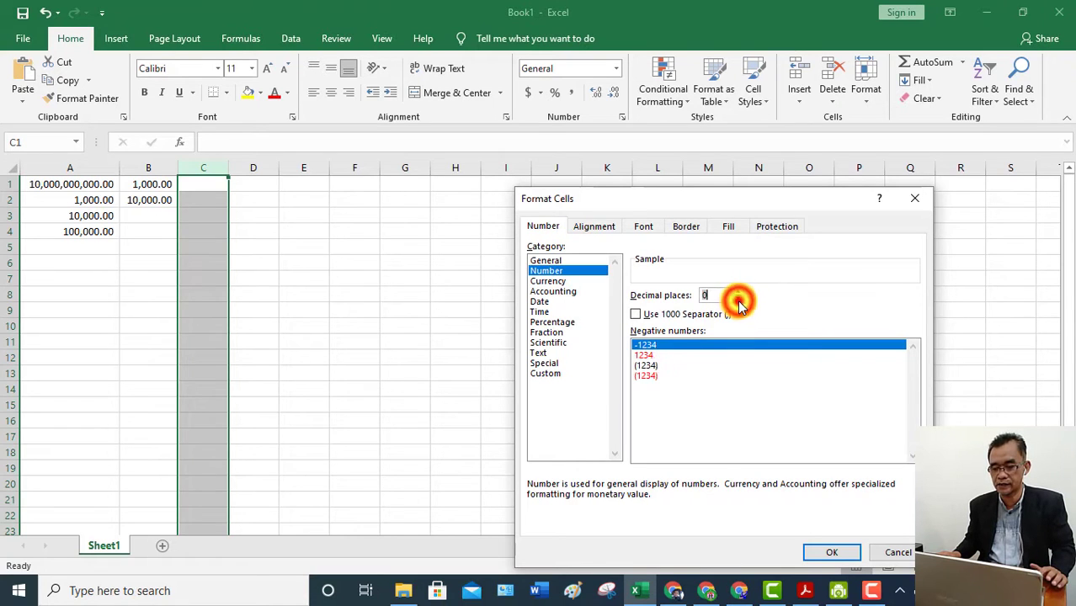
{"action": "left_click", "coordinate": [636, 314]}
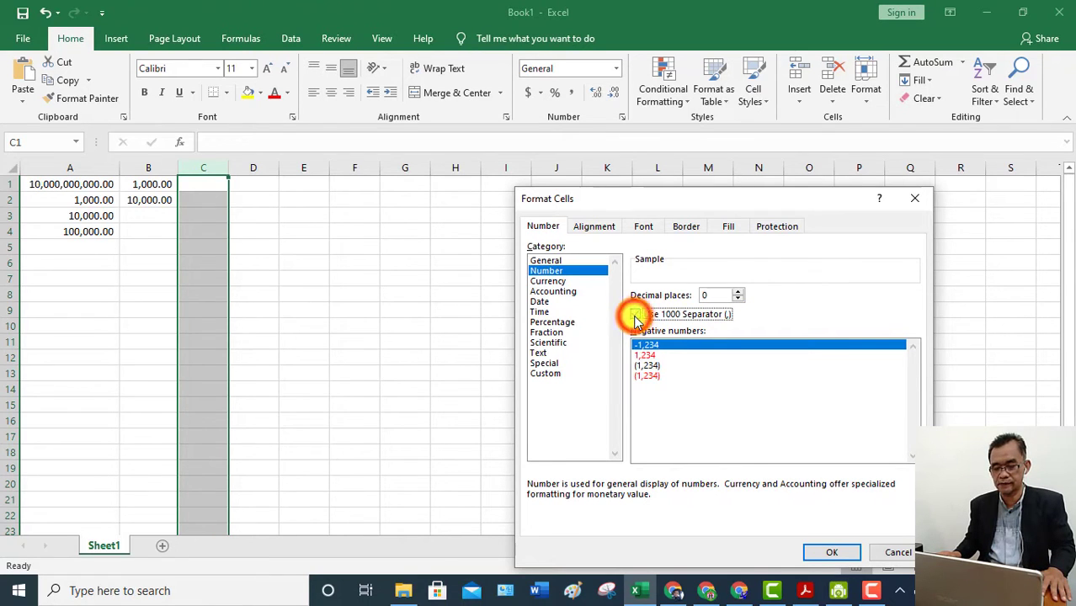
{"action": "left_click", "coordinate": [815, 551]}
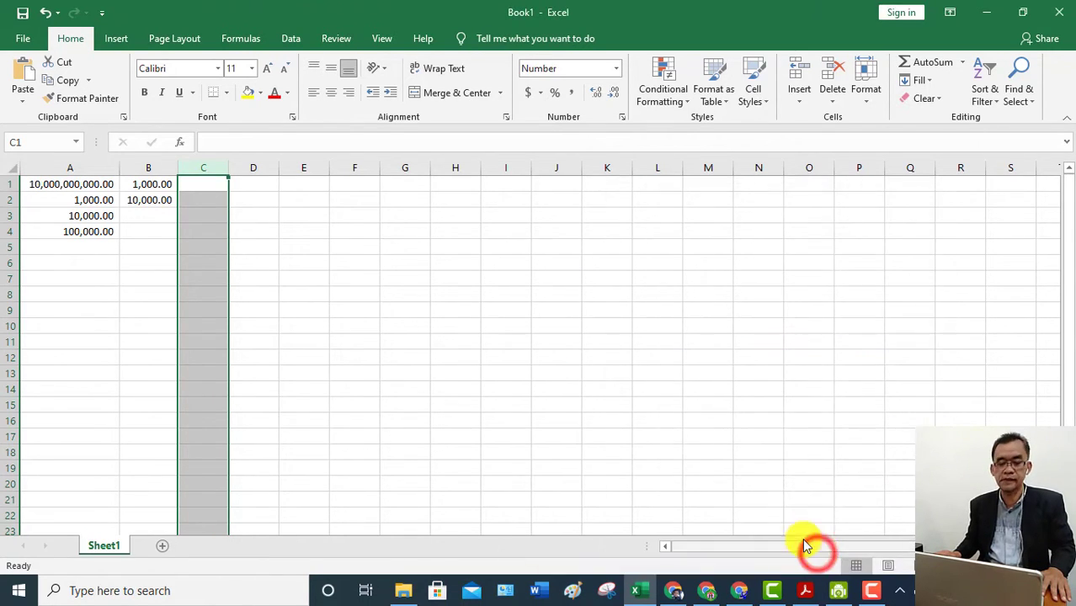
- Enter 100000 in cell C1 and 1000000 in cell C2
{"action": "left_click", "coordinate": [194, 183]}
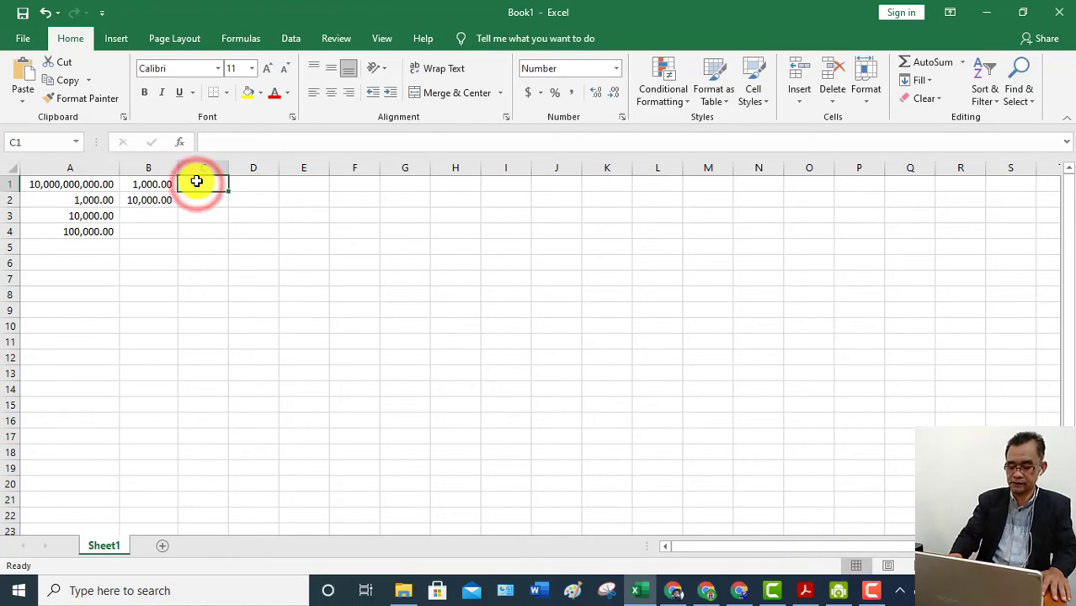
{"action": "type", "text": "100000"}
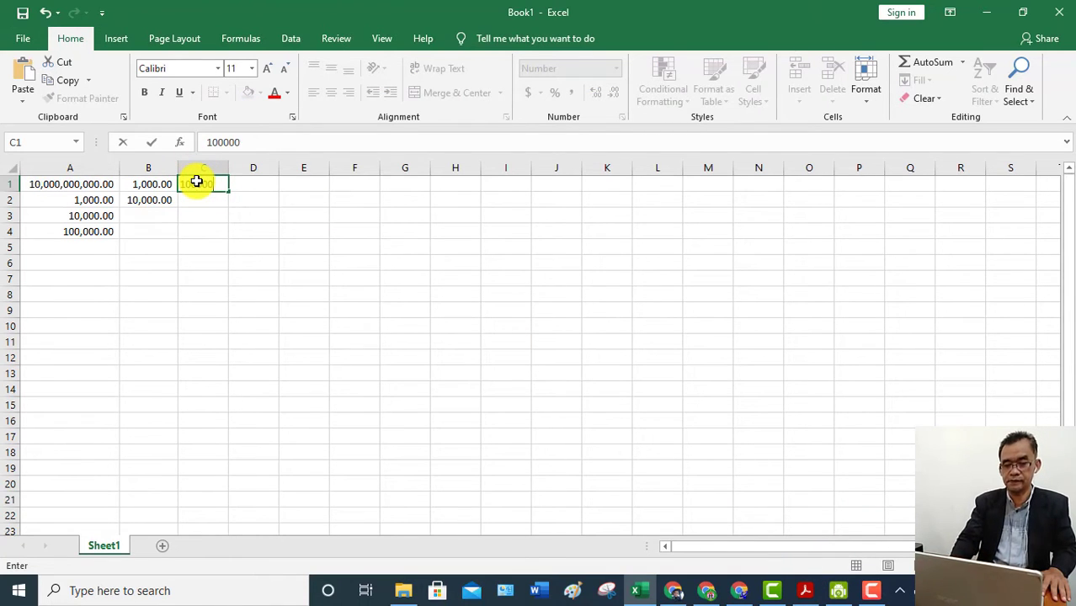
{"action": "key", "text": "Return"}
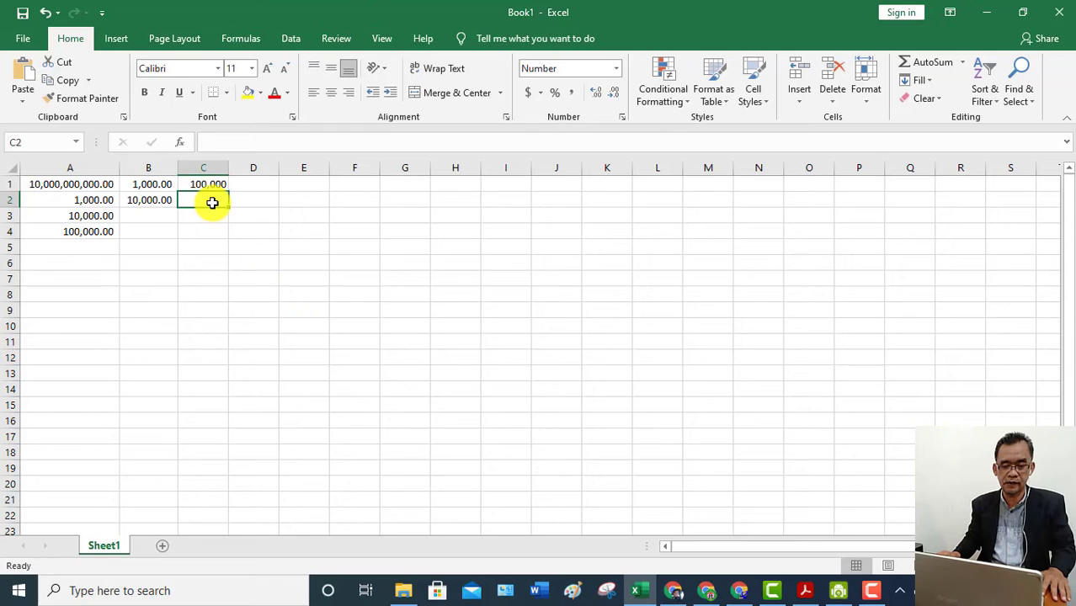
{"action": "left_click", "coordinate": [211, 202]}
{"action": "type", "text": "1,00"}
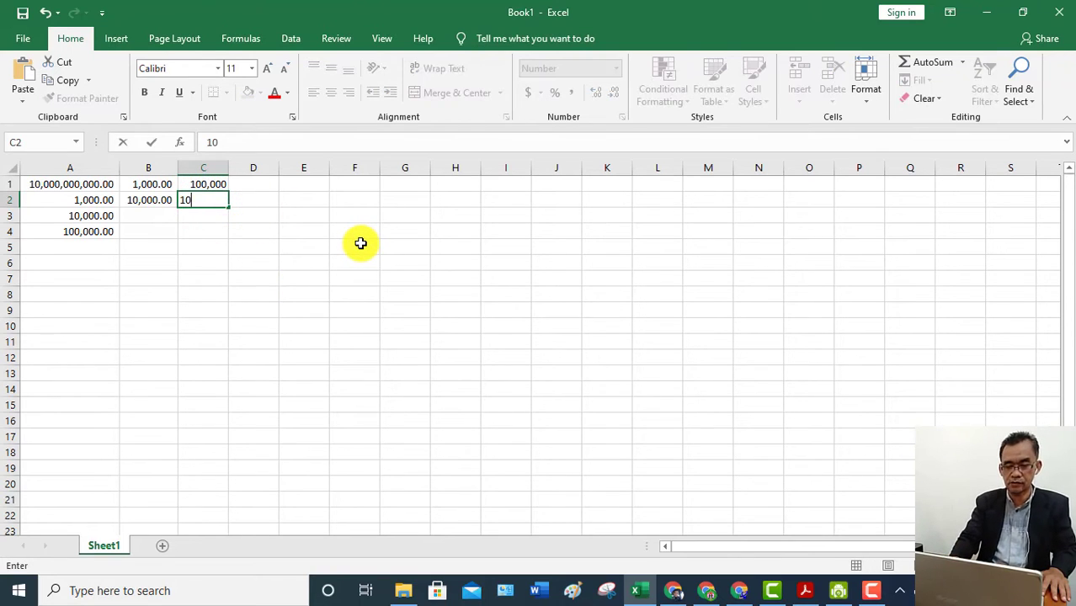
{"action": "type", "text": "0,000"}
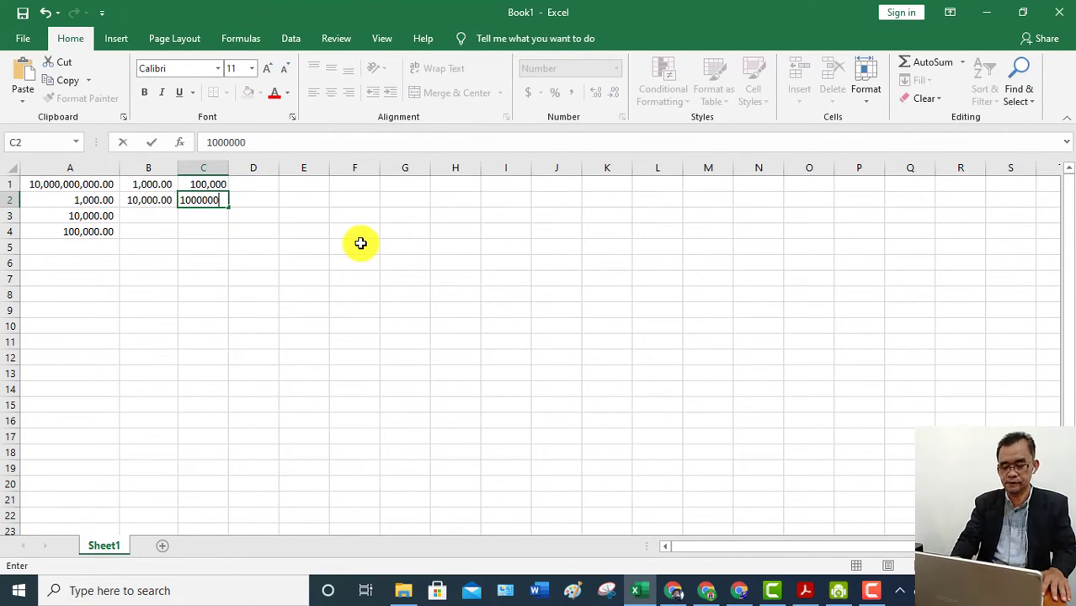
{"action": "key", "text": "Return"}
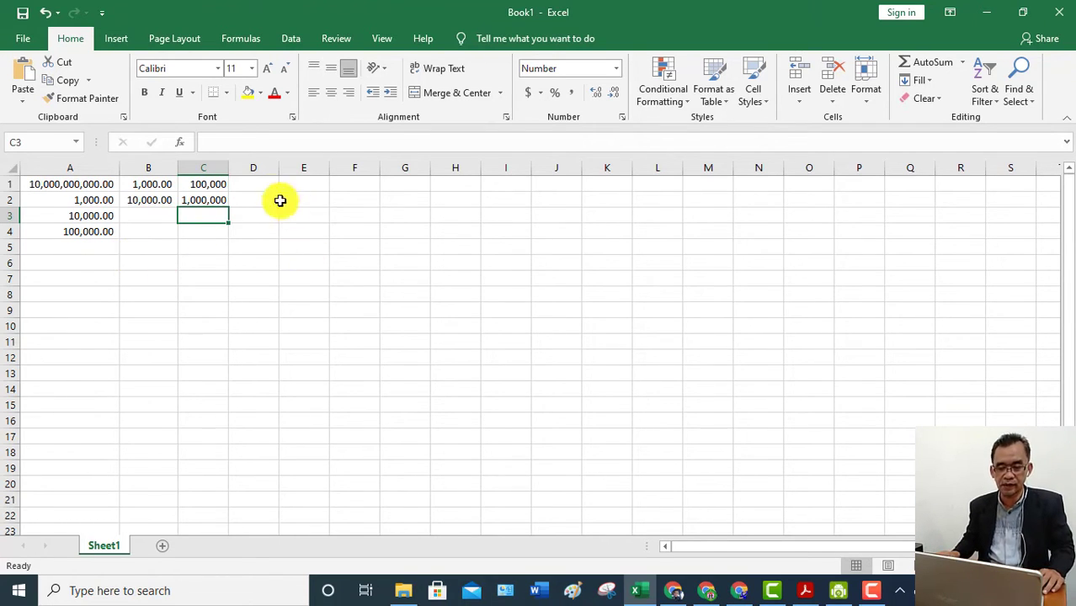
- Apply the Comma Style number format to the whole of column D
{"action": "left_click", "coordinate": [254, 171]}
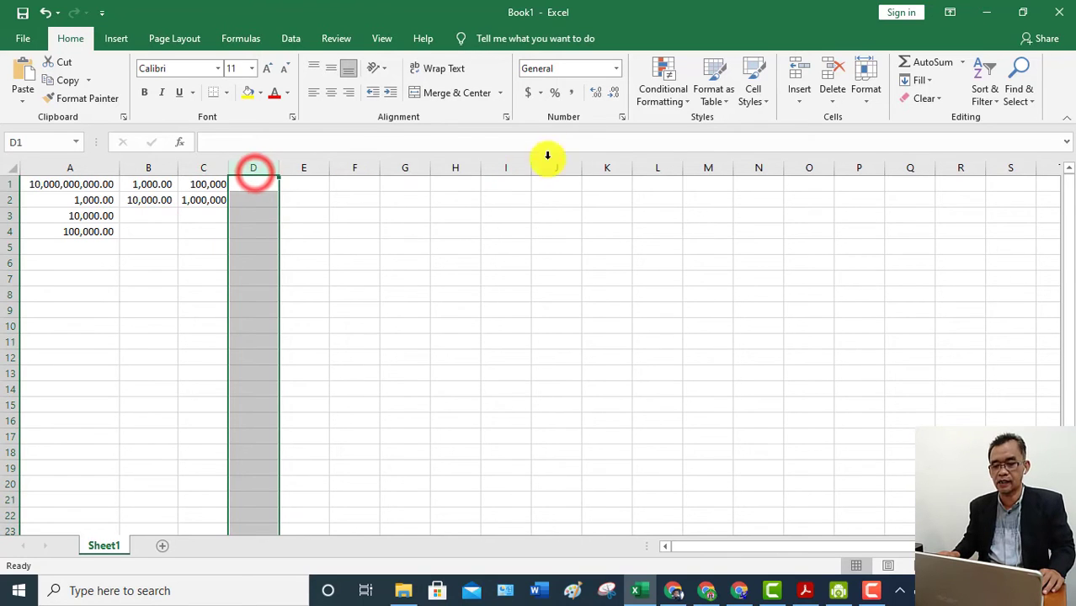
{"action": "left_click", "coordinate": [570, 95]}
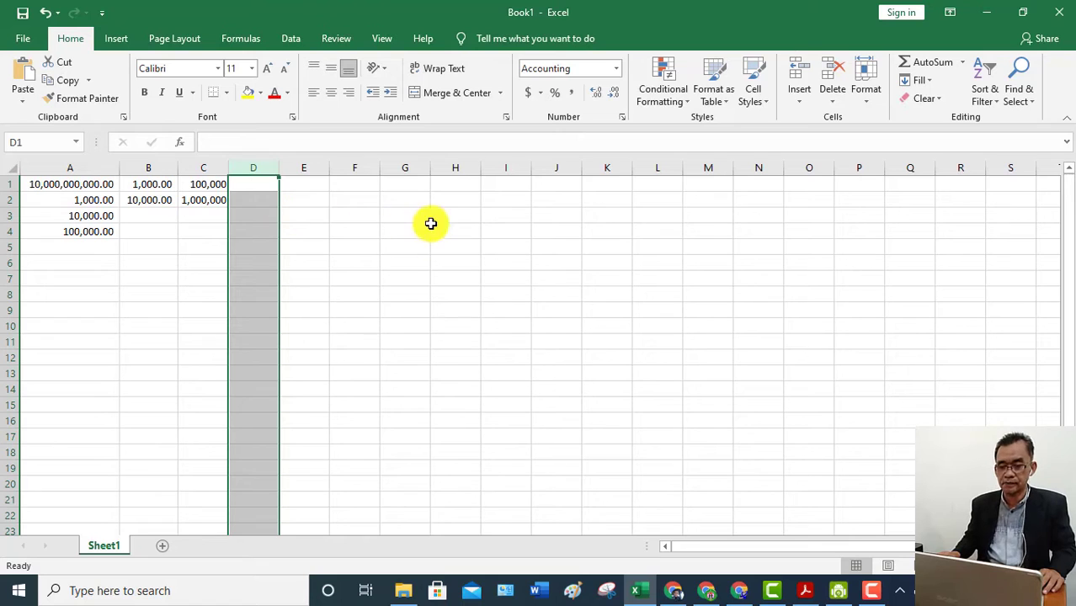
- Format column E with the Number category, 0 decimal places and the 1000 separator
{"action": "left_click", "coordinate": [314, 166]}
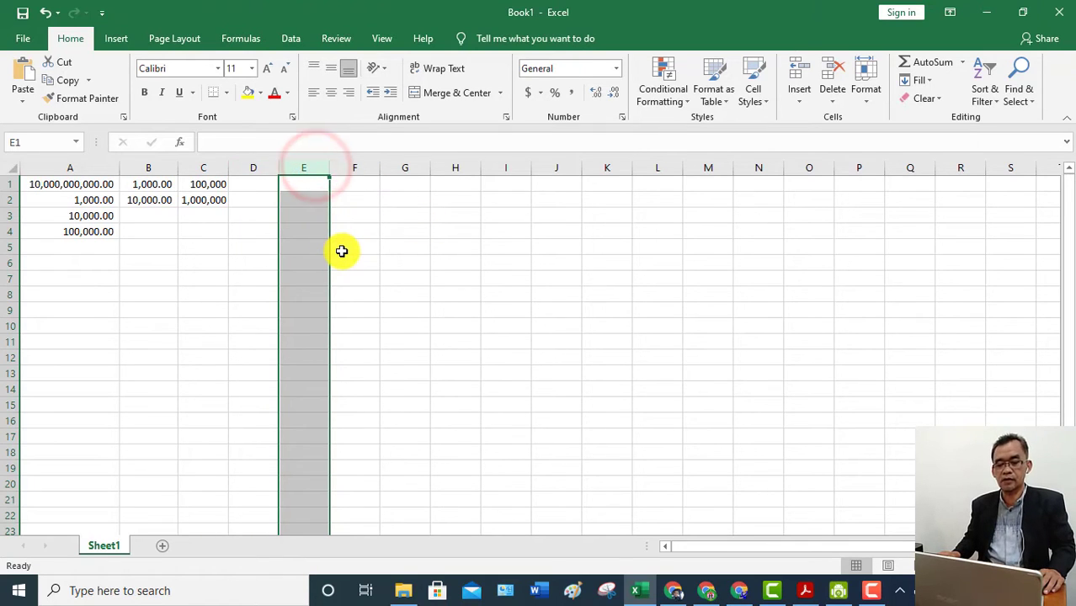
{"action": "left_click", "coordinate": [621, 124]}
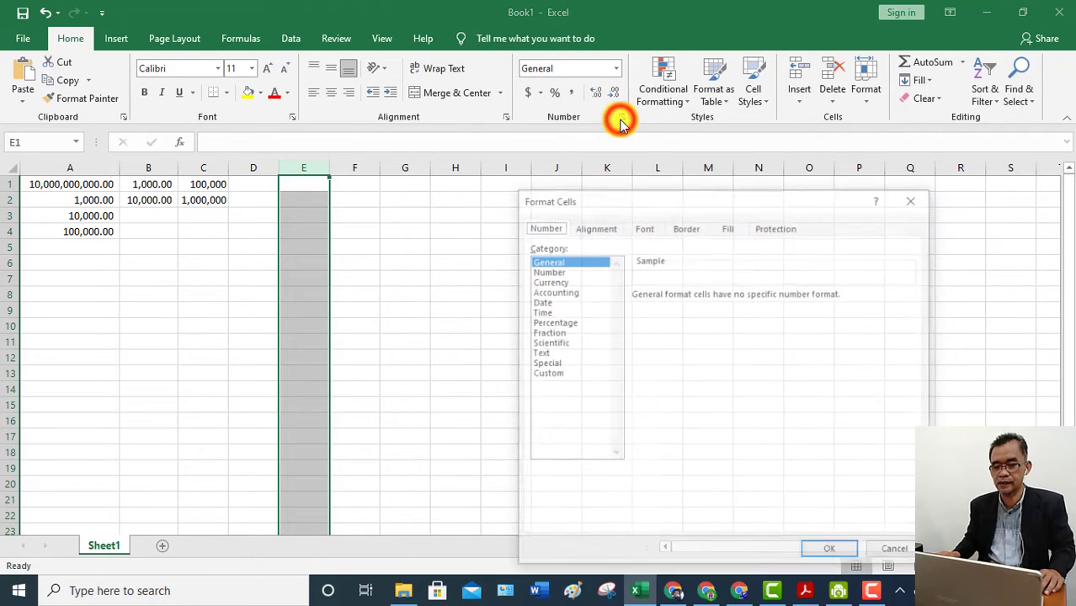
{"action": "left_click", "coordinate": [549, 270]}
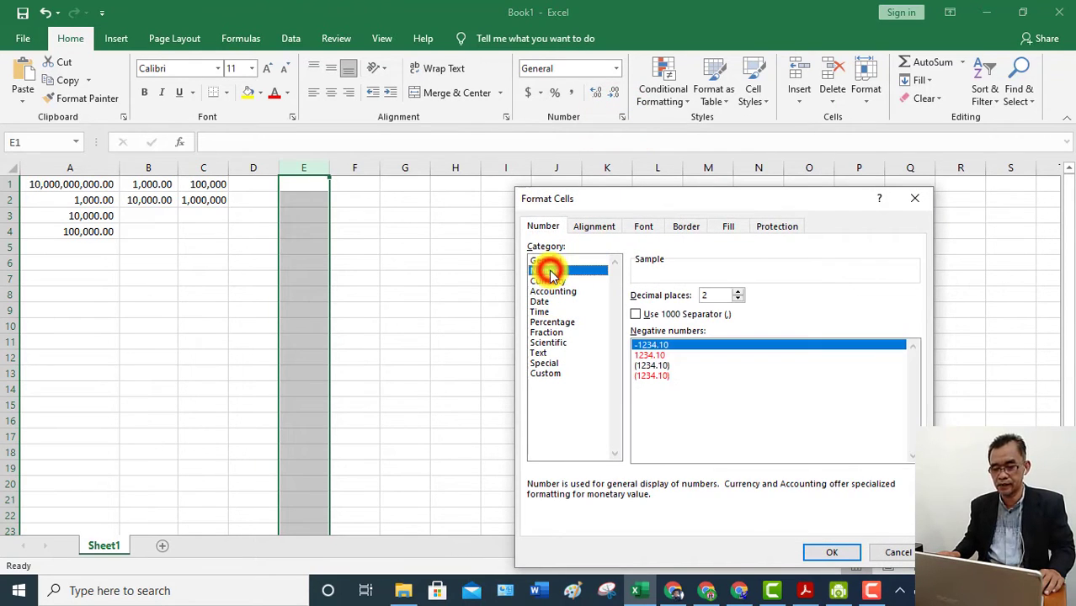
{"action": "left_click", "coordinate": [737, 299]}
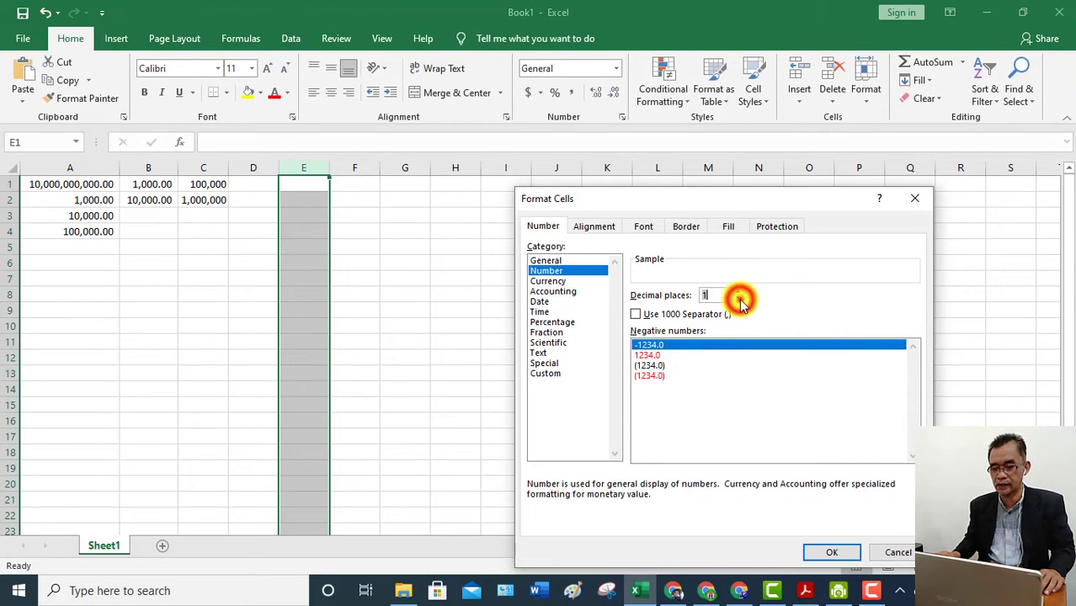
{"action": "left_click", "coordinate": [738, 299]}
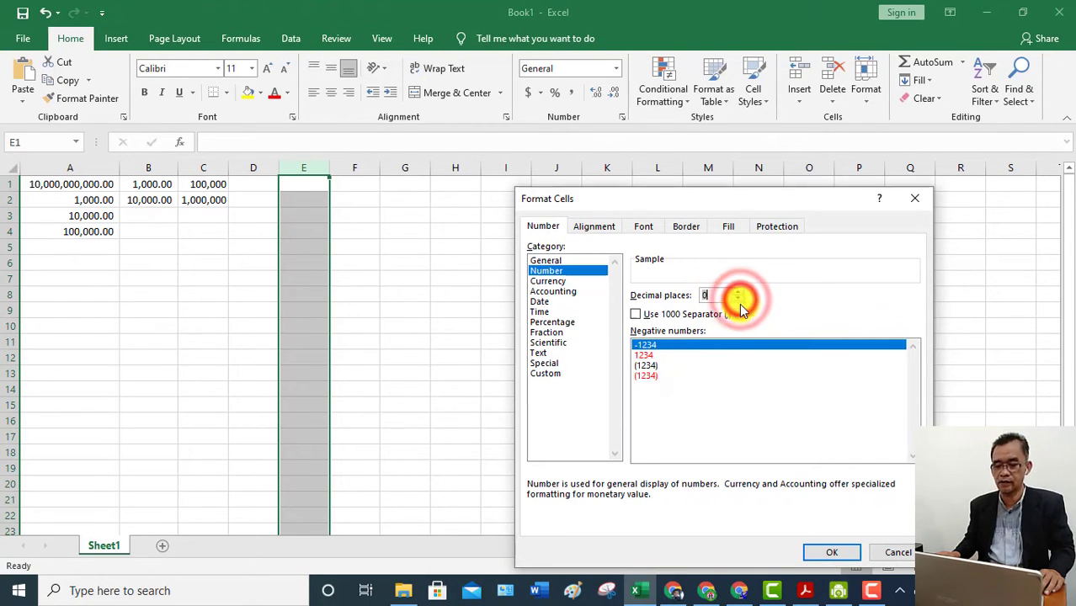
{"action": "left_click", "coordinate": [634, 314]}
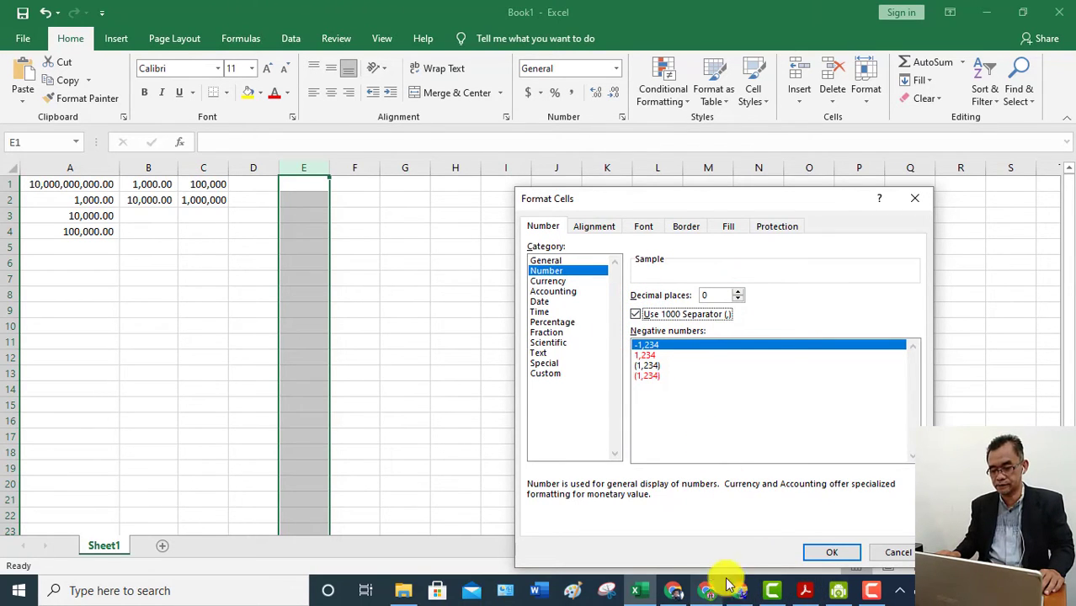
{"action": "left_click", "coordinate": [812, 553]}
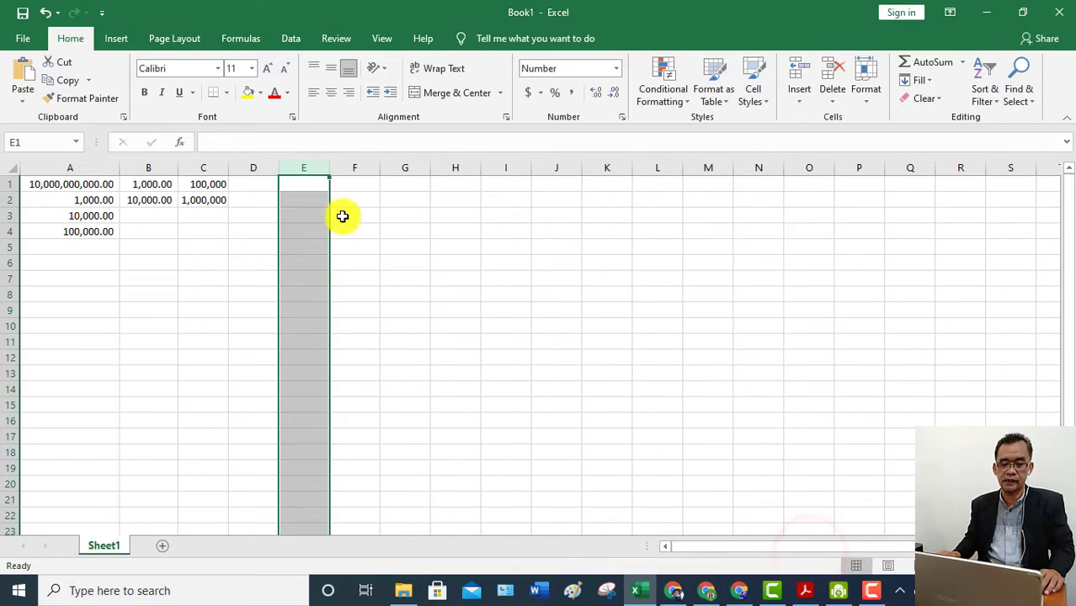
- Enter 100000 in cell E1, 450000 in cell E2 and 15000000 in cell E3
{"action": "left_click", "coordinate": [294, 188]}
{"action": "type", "text": "100000"}
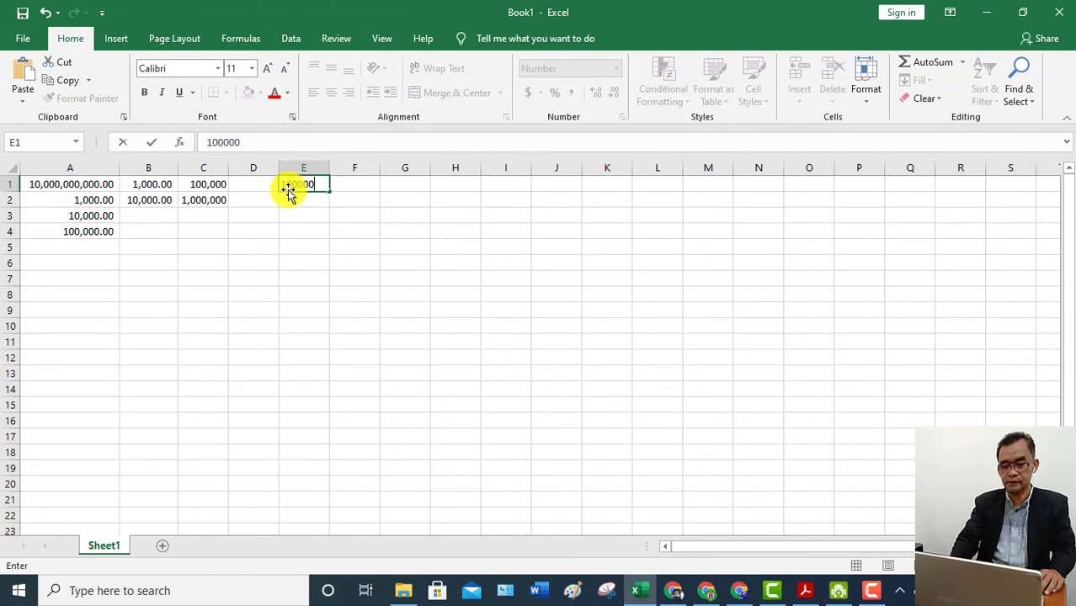
{"action": "key", "text": "Return"}
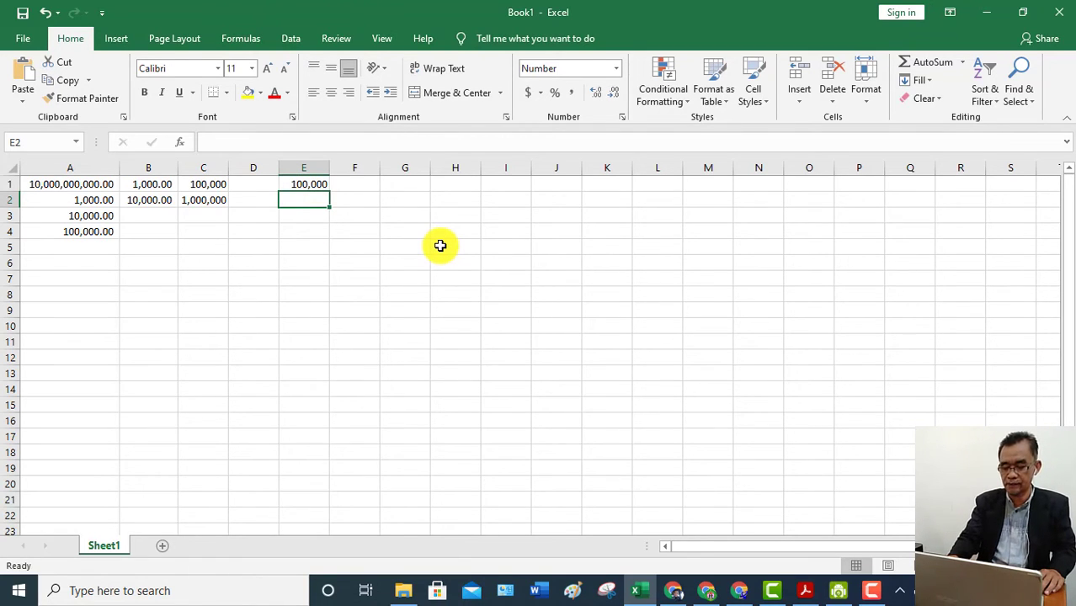
{"action": "type", "text": "450000"}
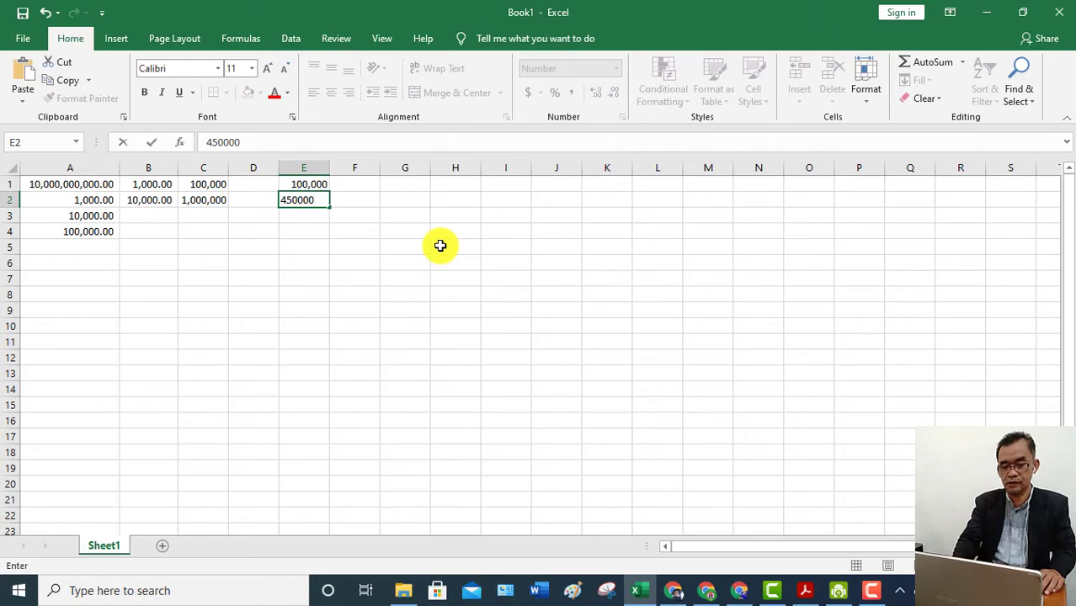
{"action": "key", "text": "Return"}
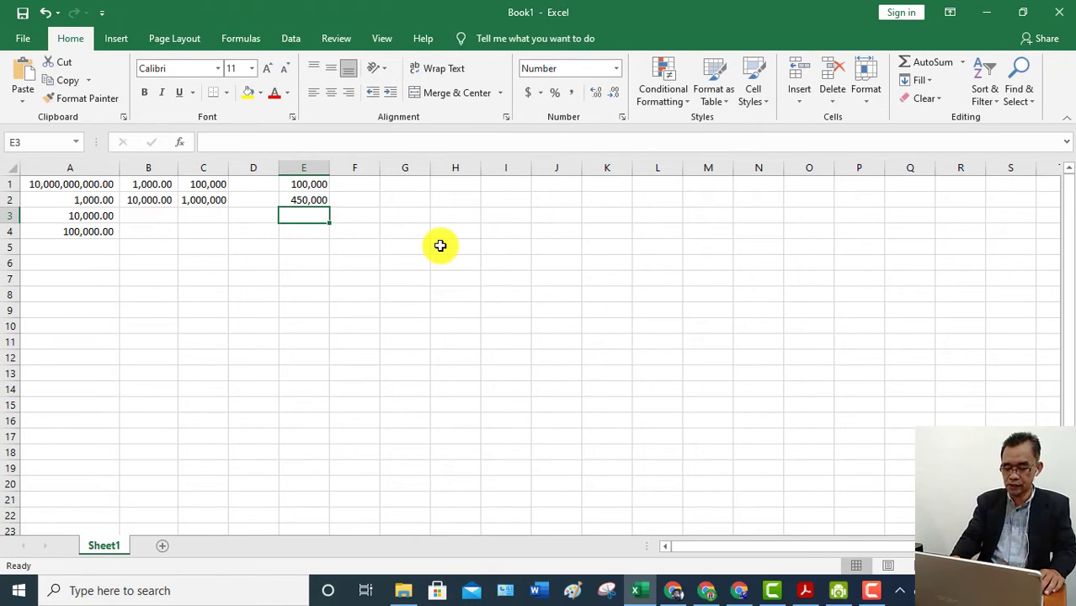
{"action": "type", "text": "15,000,00"}
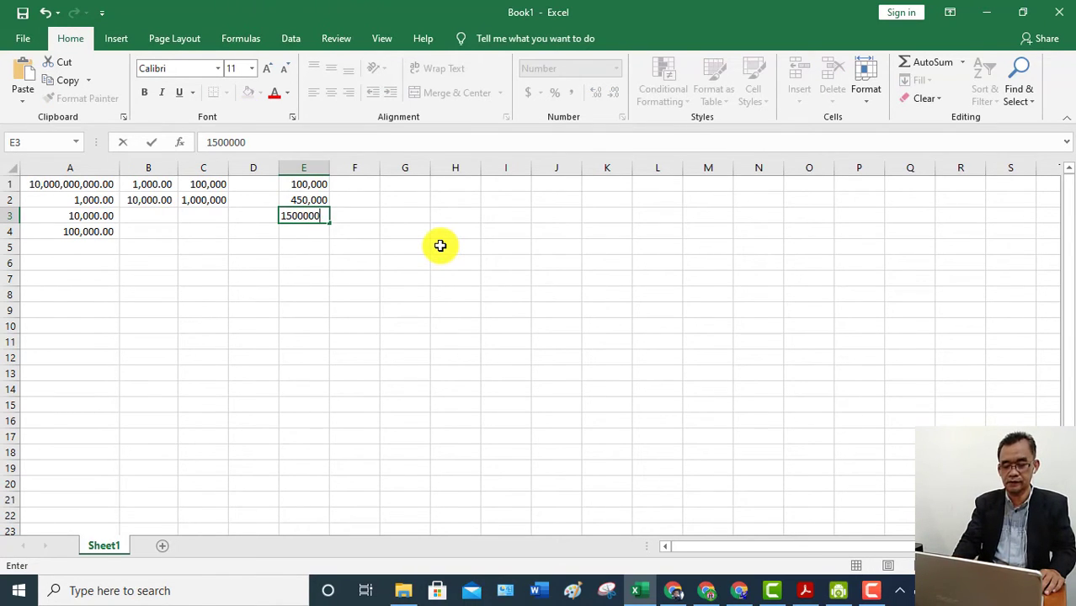
{"action": "type", "text": "0"}
{"action": "key", "text": "Return"}
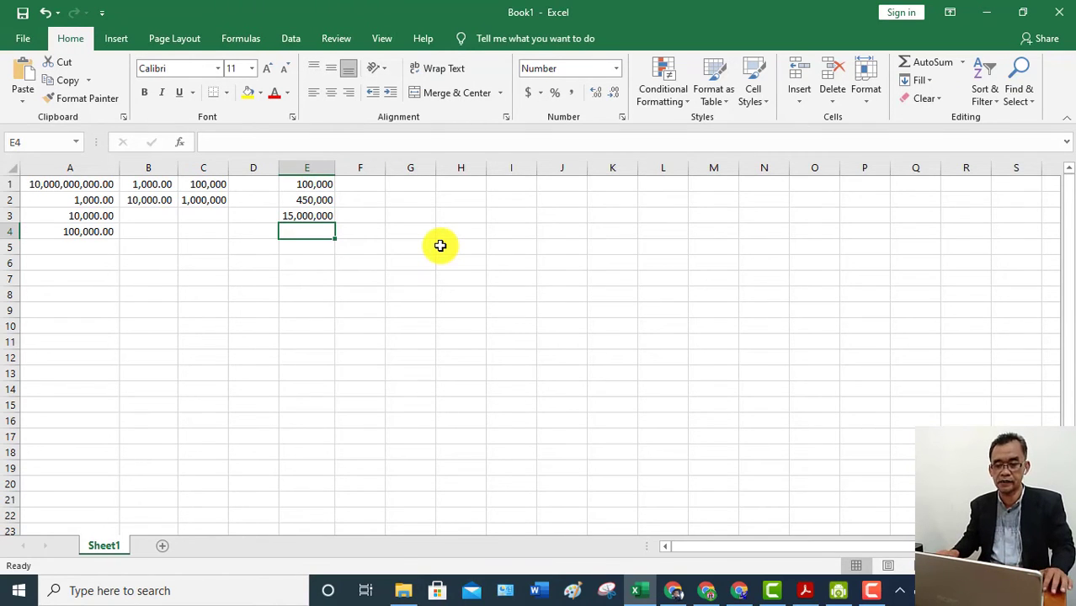
- Format column F with the Number category, 1 decimal place and the 1000 separator
{"action": "left_click", "coordinate": [362, 167]}
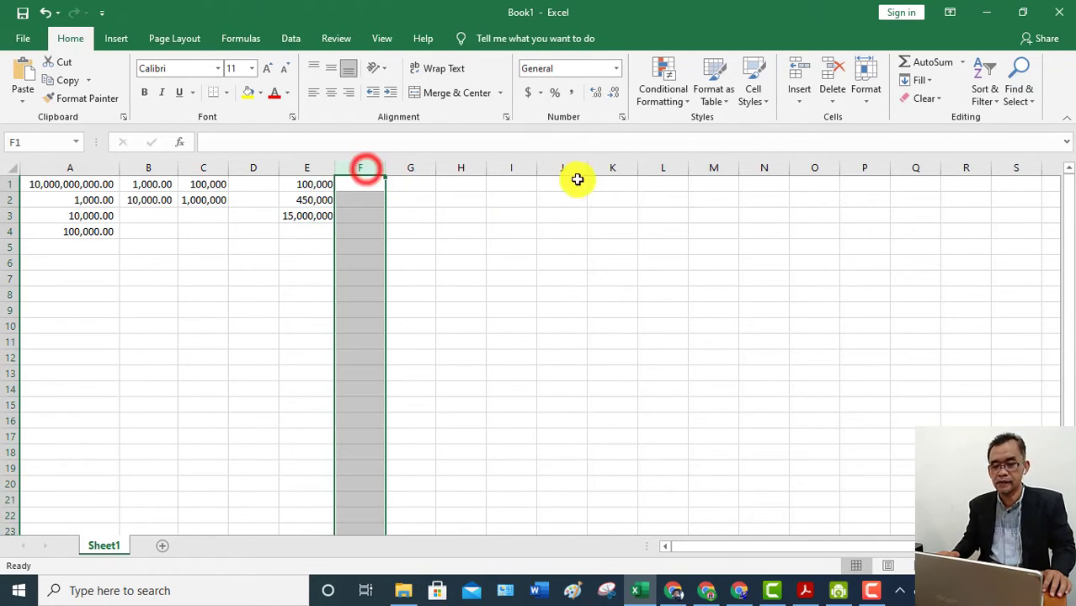
{"action": "left_click", "coordinate": [622, 117]}
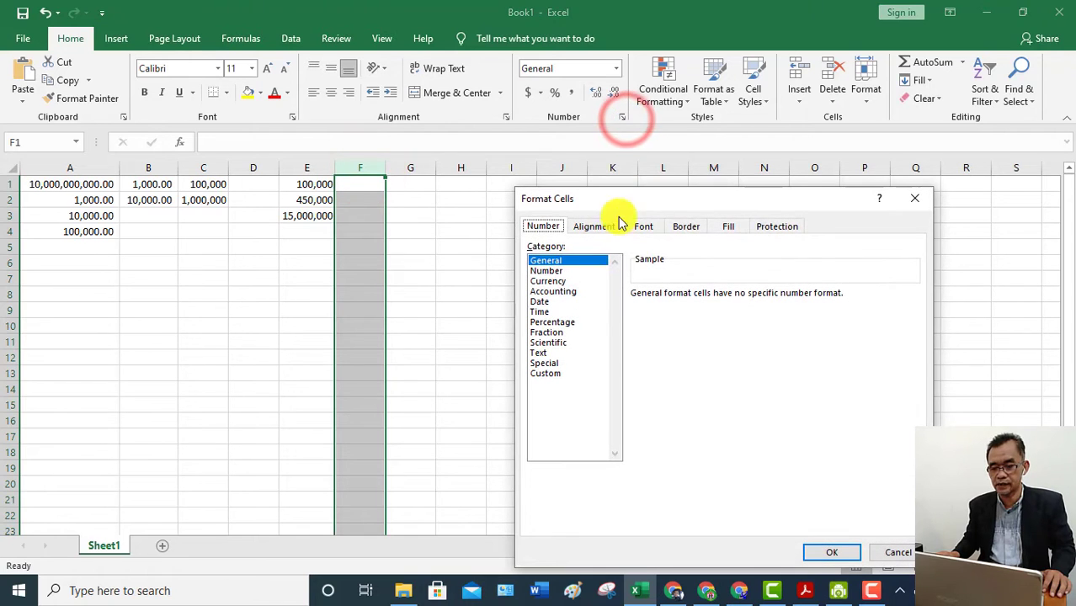
{"action": "left_click", "coordinate": [556, 271]}
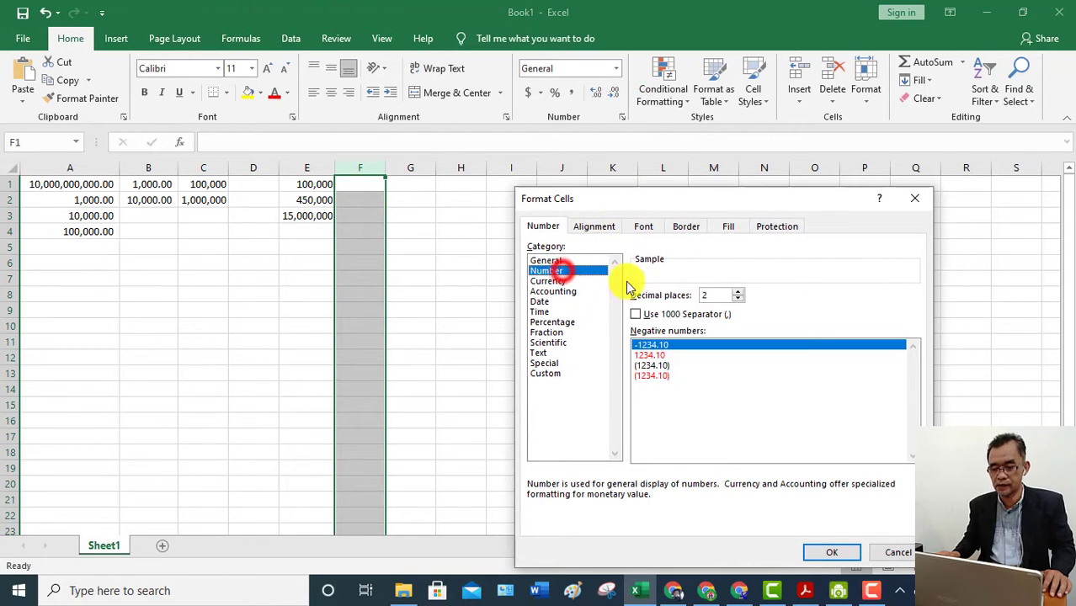
{"action": "left_click", "coordinate": [737, 298]}
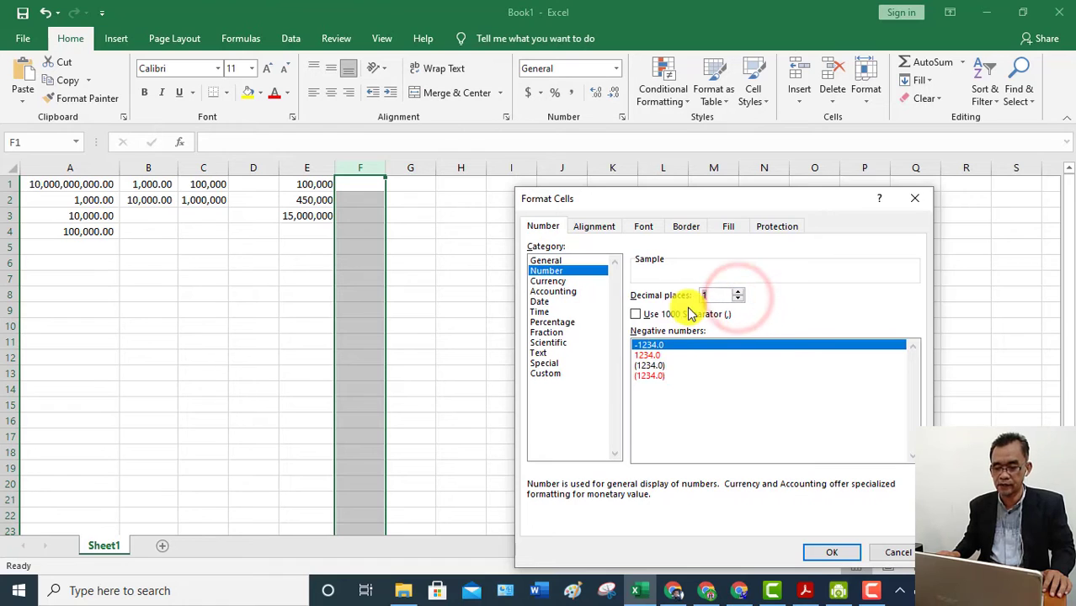
{"action": "left_click", "coordinate": [636, 314]}
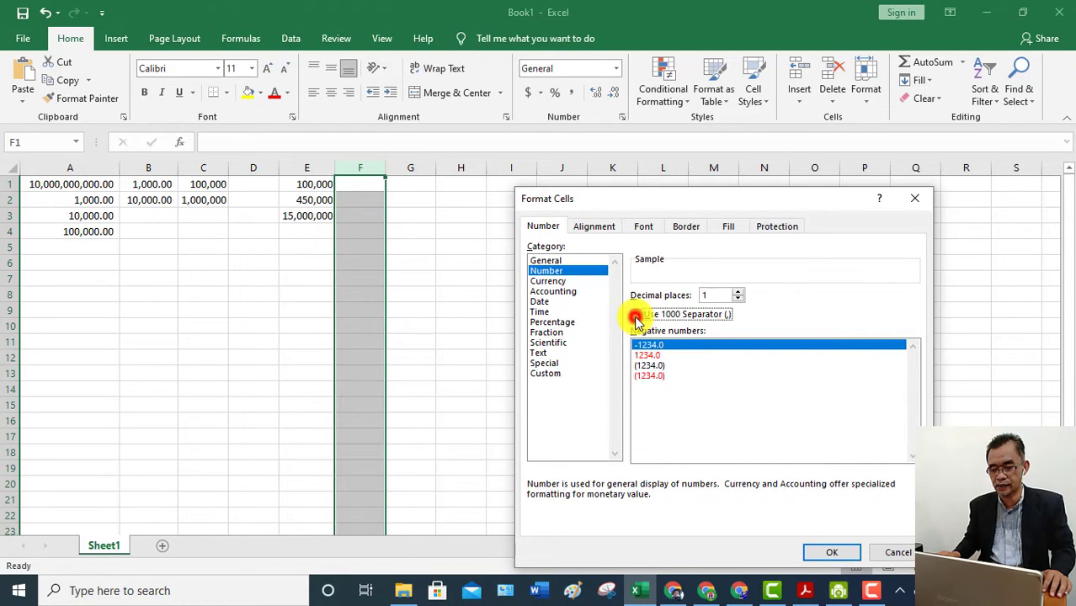
{"action": "left_click", "coordinate": [818, 551]}
- Enter 12500 in cell F1 as a sample value for the column's number format
{"action": "left_click", "coordinate": [356, 185]}
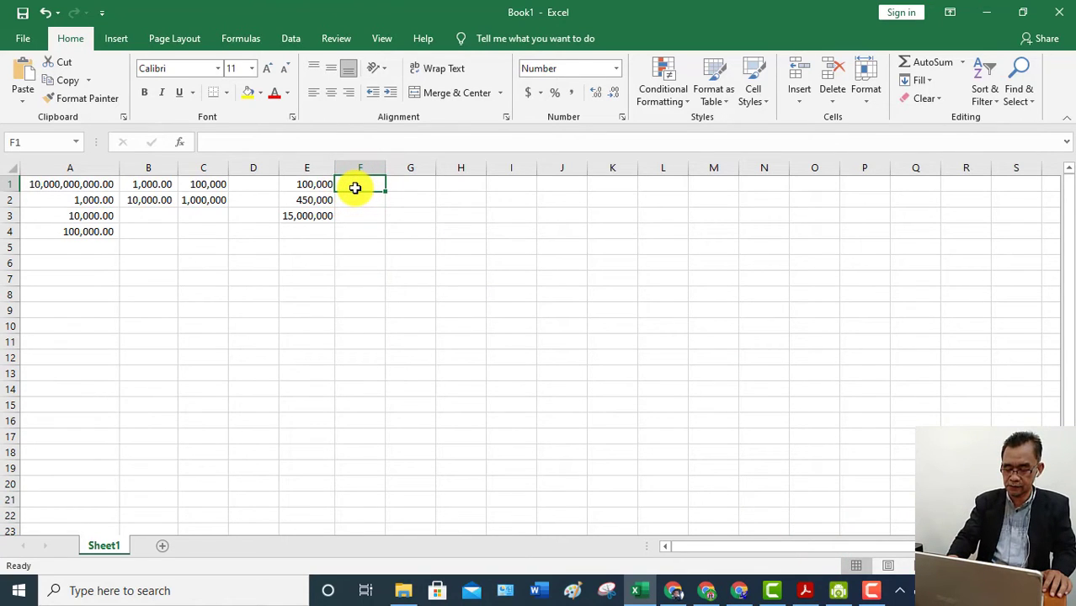
{"action": "type", "text": "12500"}
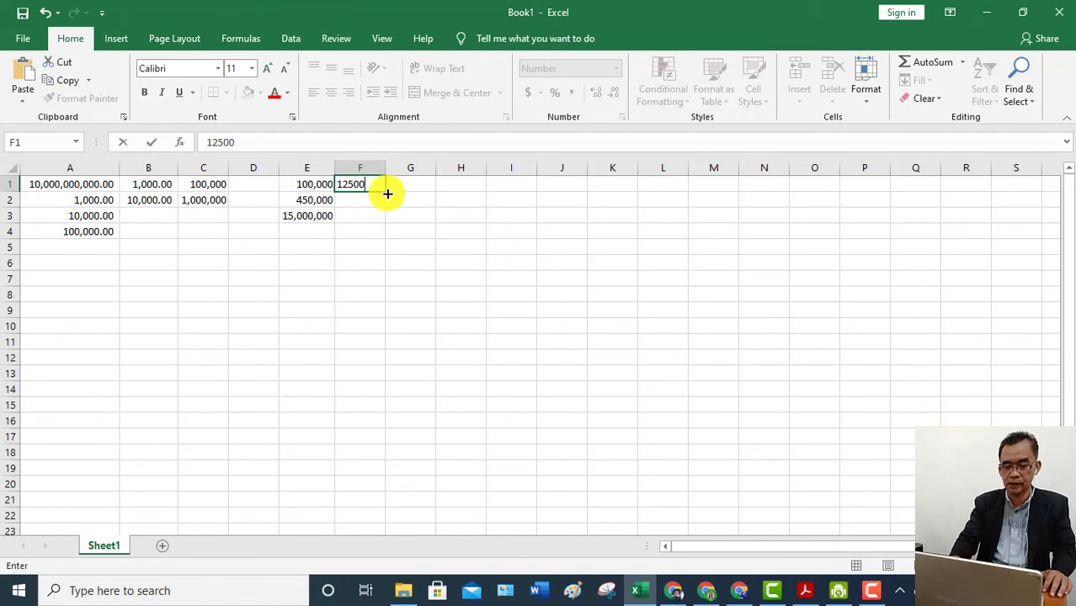
{"action": "key", "text": "Return"}
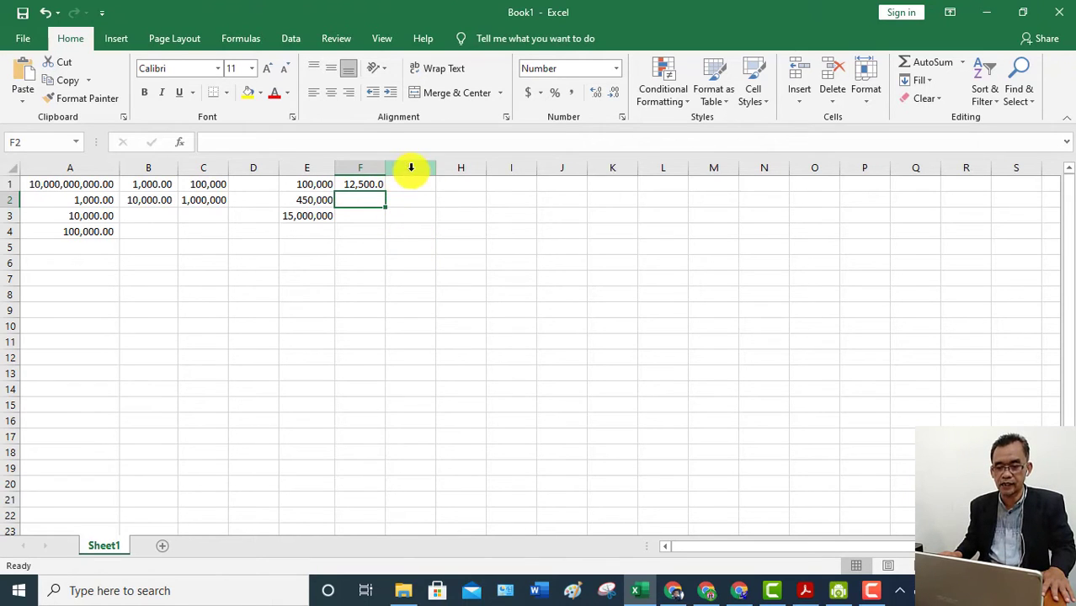
- Format column G with the Number category and 2 decimal places
{"action": "left_click", "coordinate": [411, 168]}
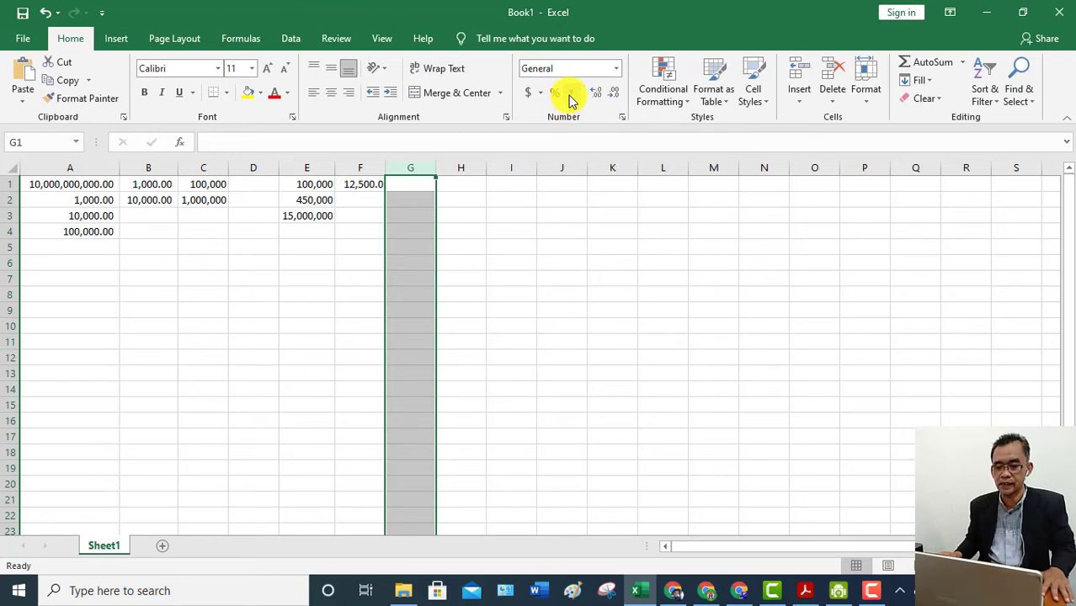
{"action": "left_click", "coordinate": [621, 117]}
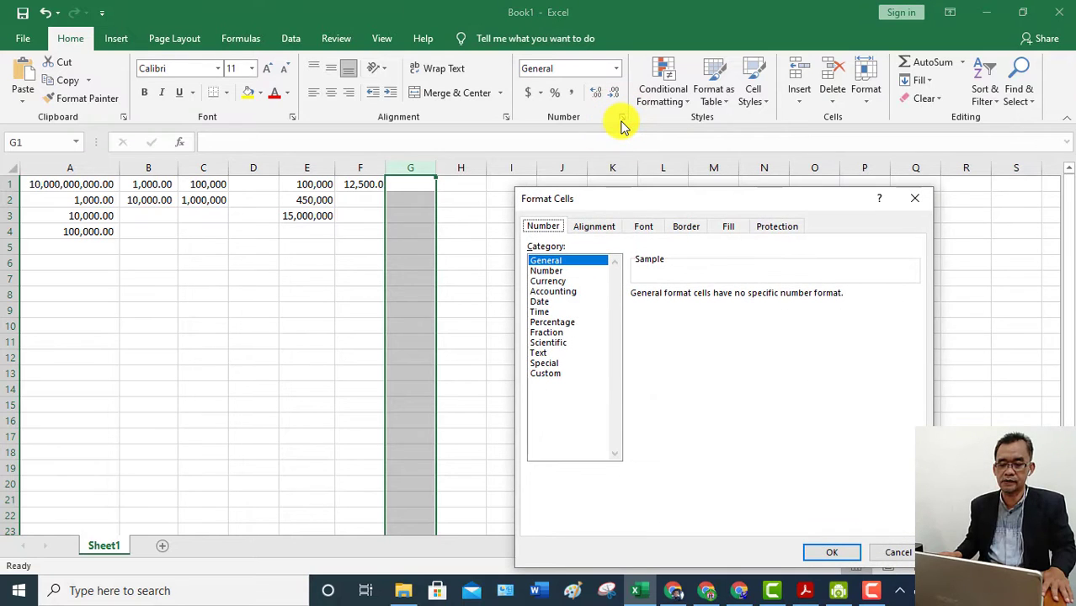
{"action": "left_click", "coordinate": [555, 270]}
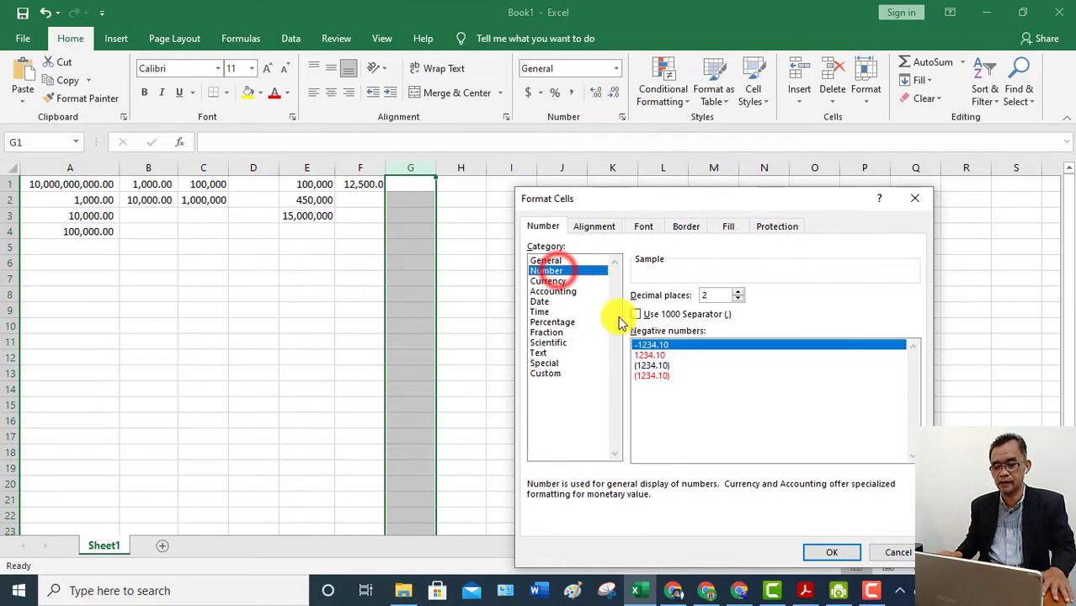
{"action": "left_click", "coordinate": [832, 552]}
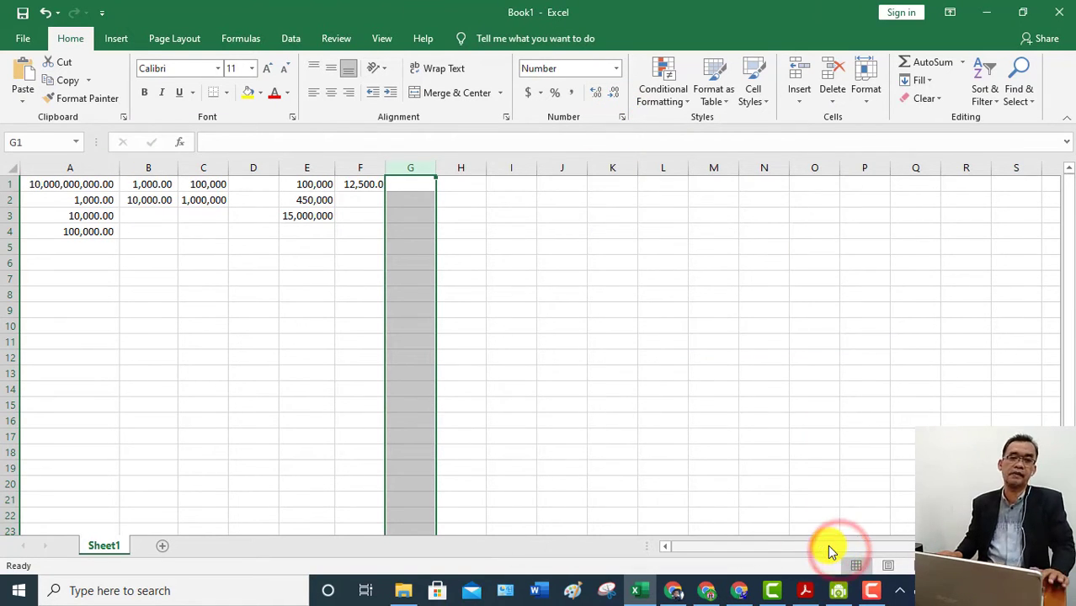